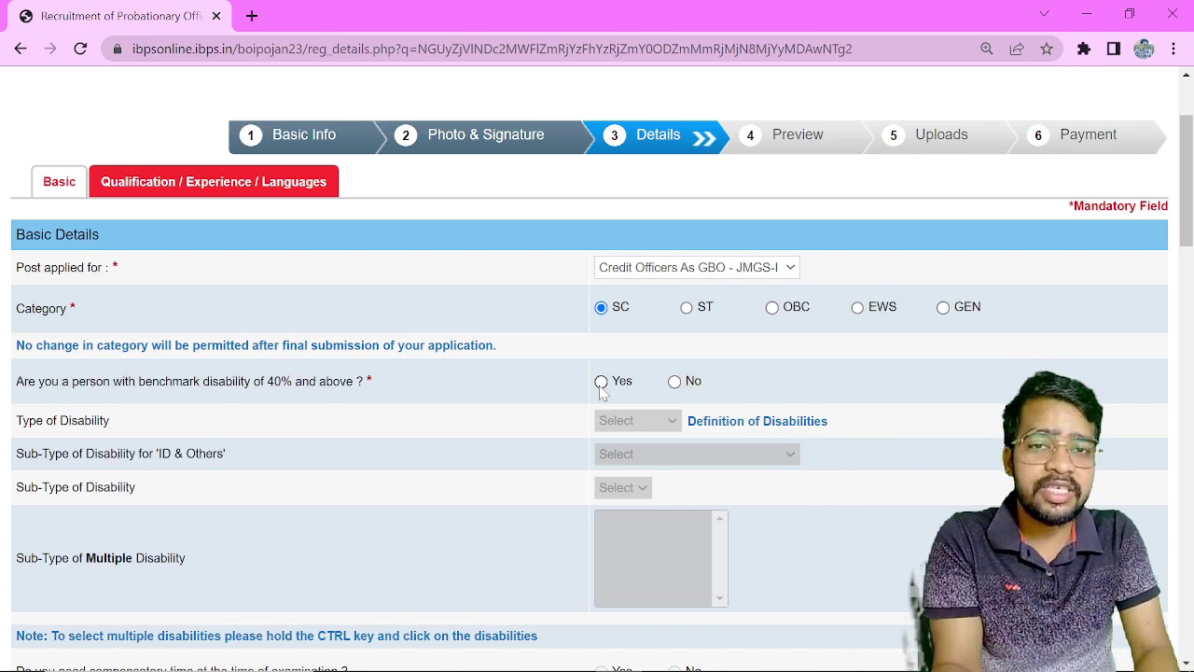
click(600, 382)
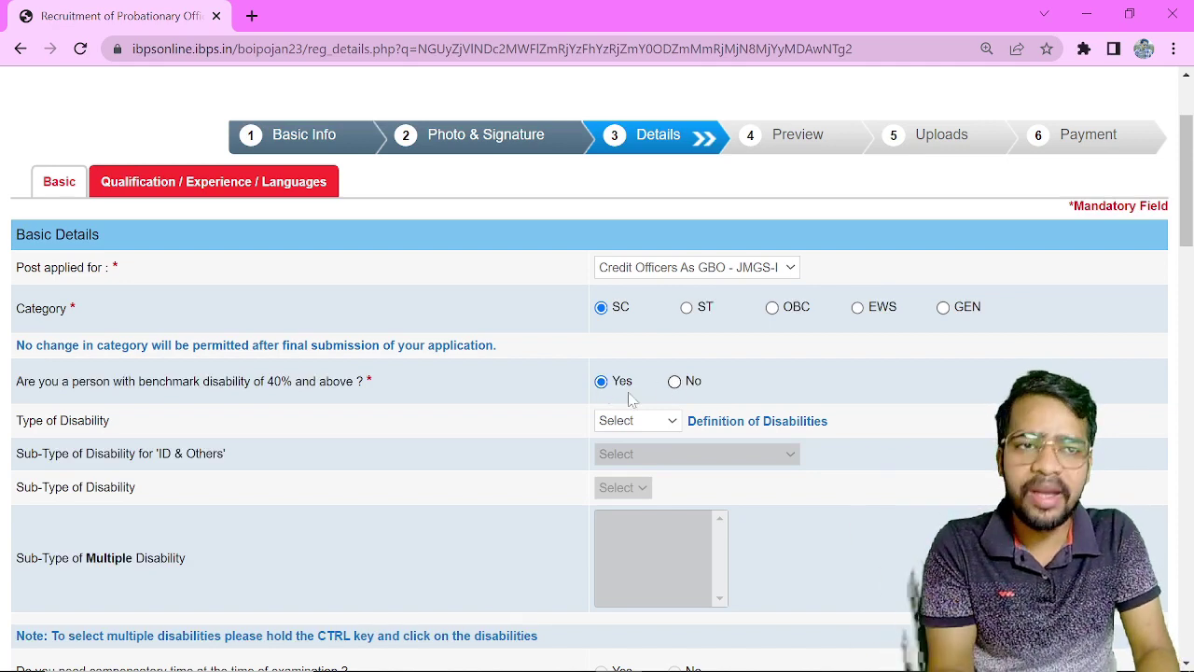
click(651, 424)
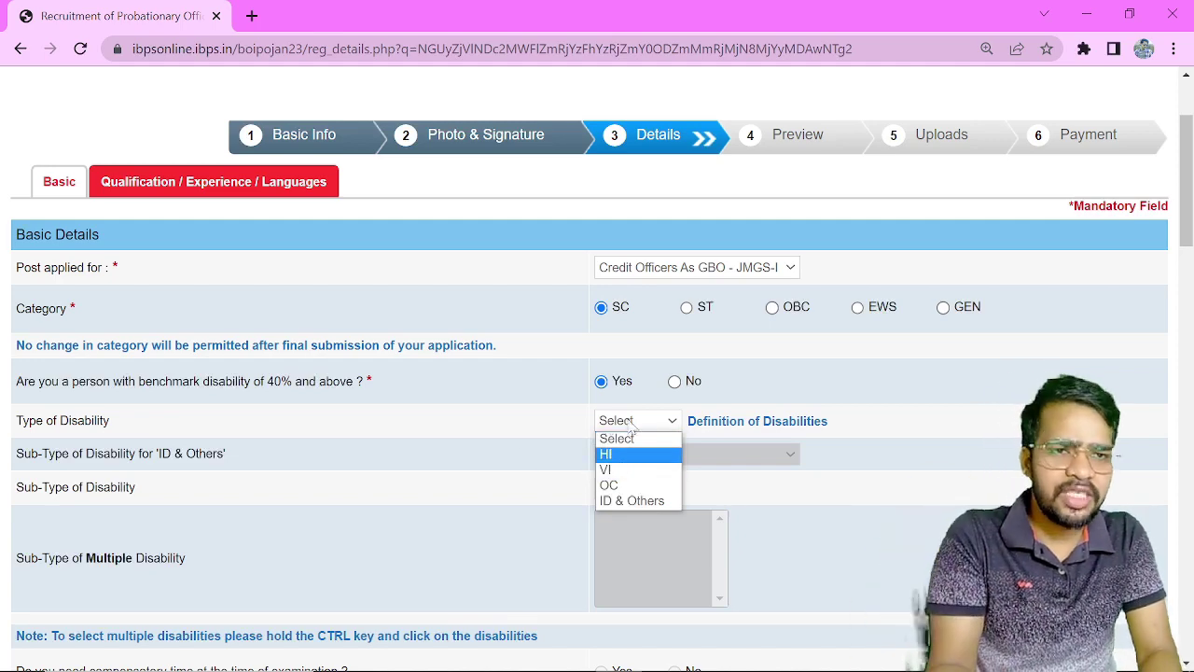
click(537, 431)
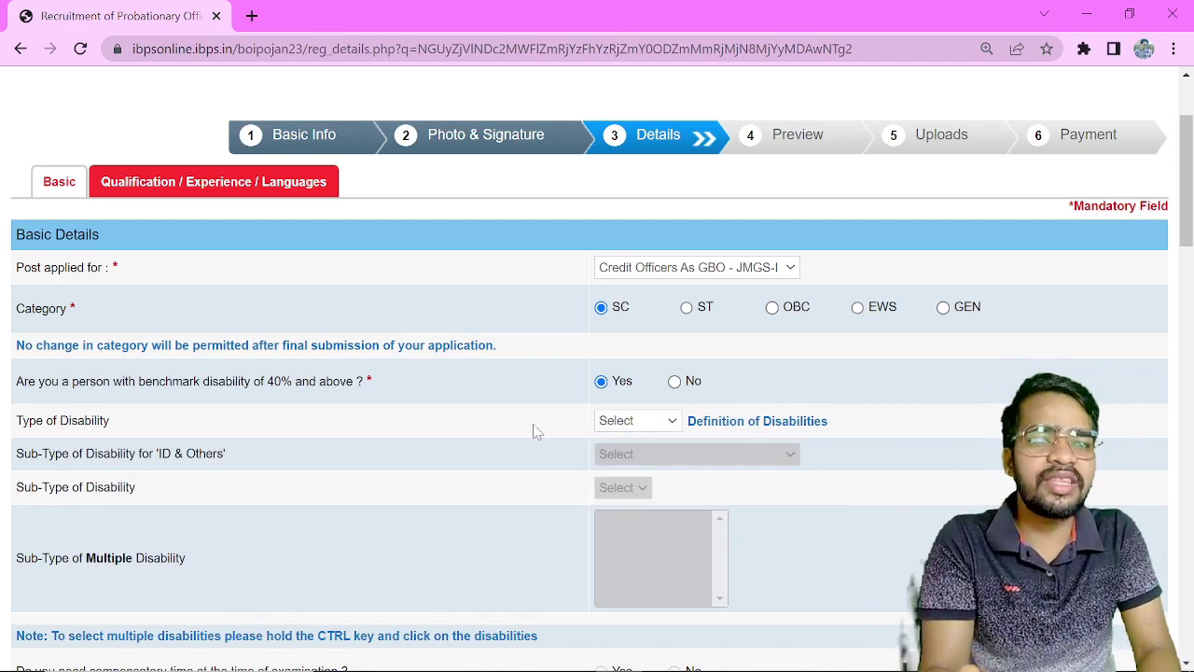
Answer No to the 40% benchmark disability question and No to the 1984 riots family member question.
click(675, 383)
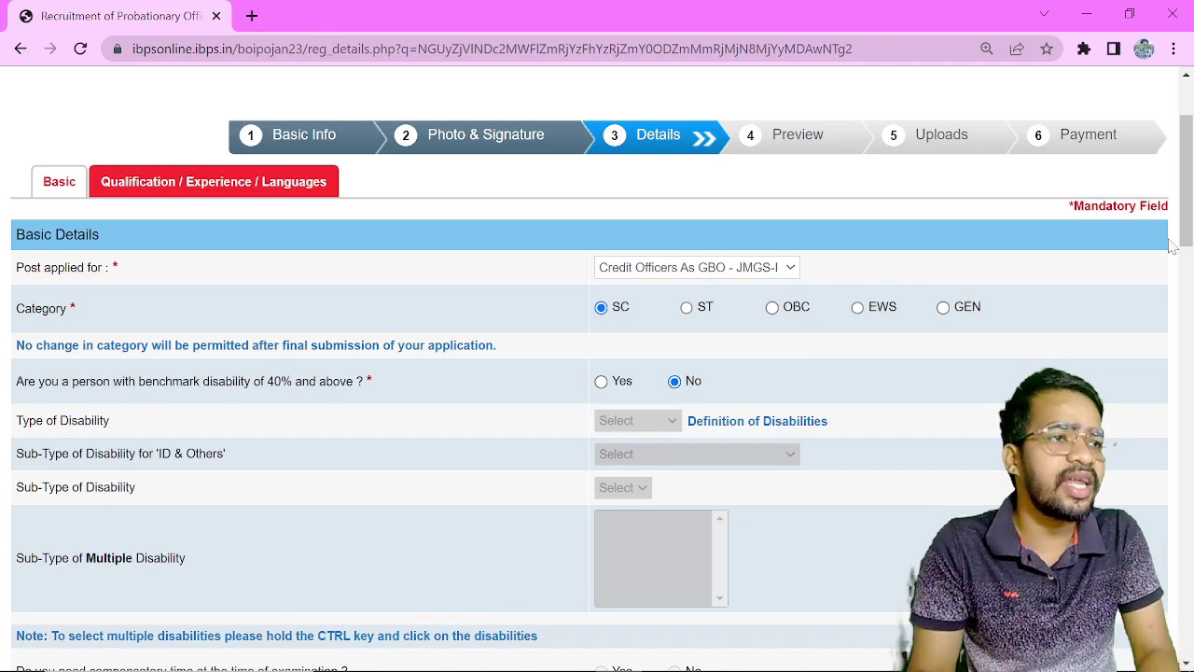
scroll(1186, 187, down, 1)
scroll(597, 373, down, 4)
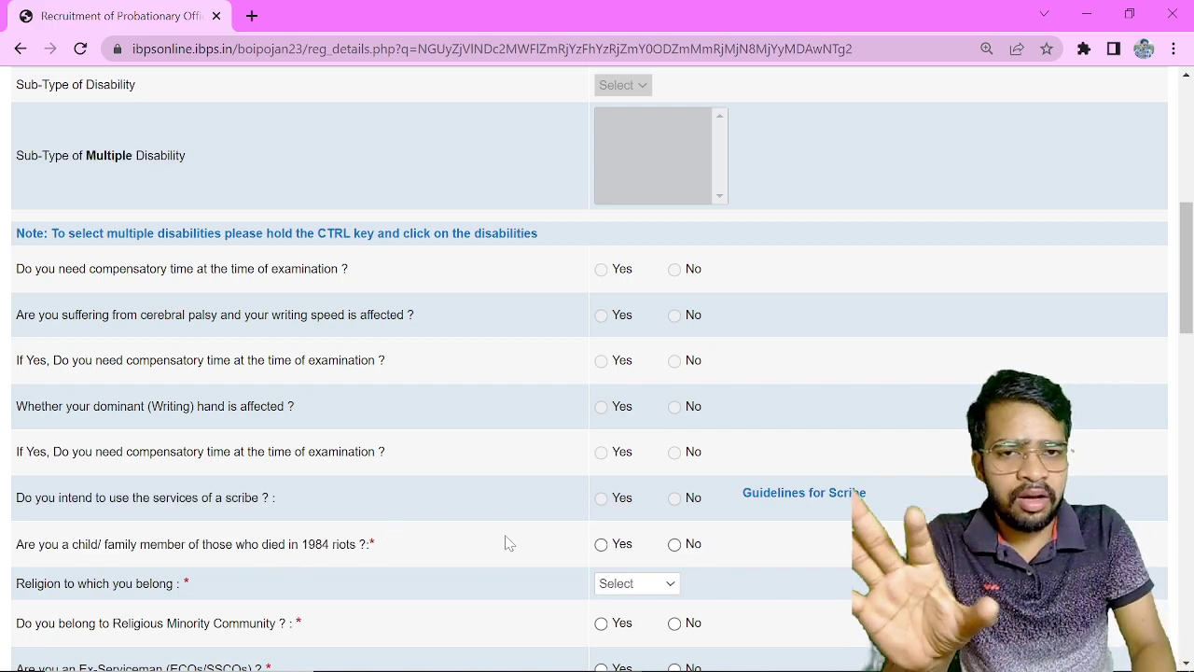
click(602, 546)
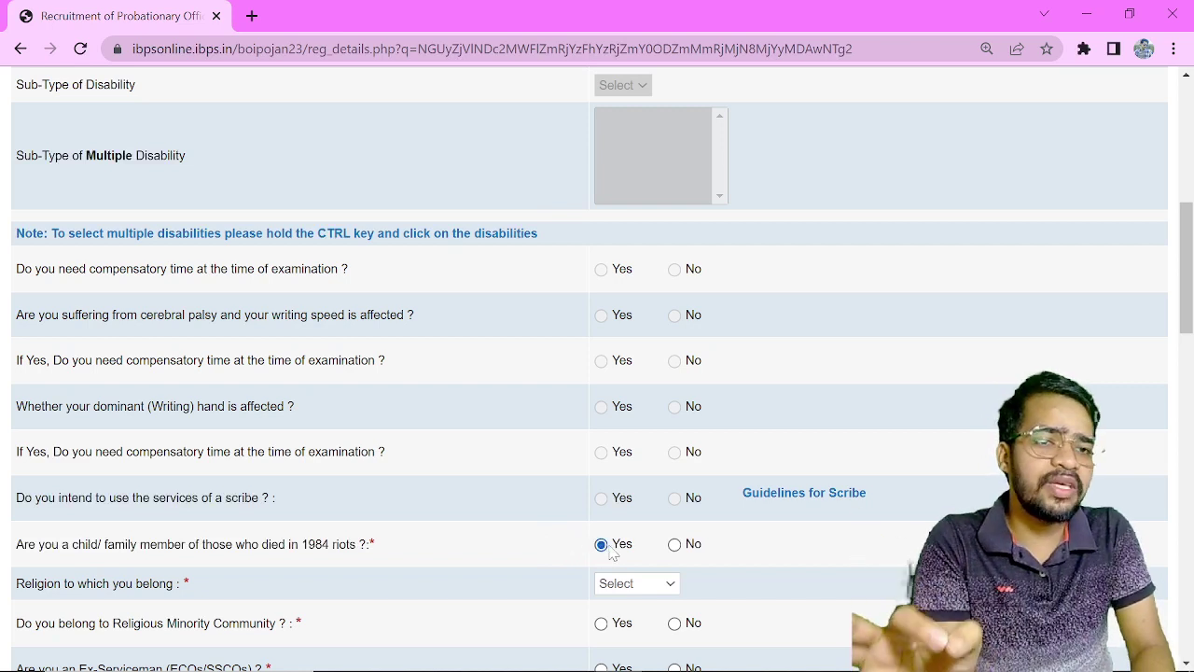
click(675, 546)
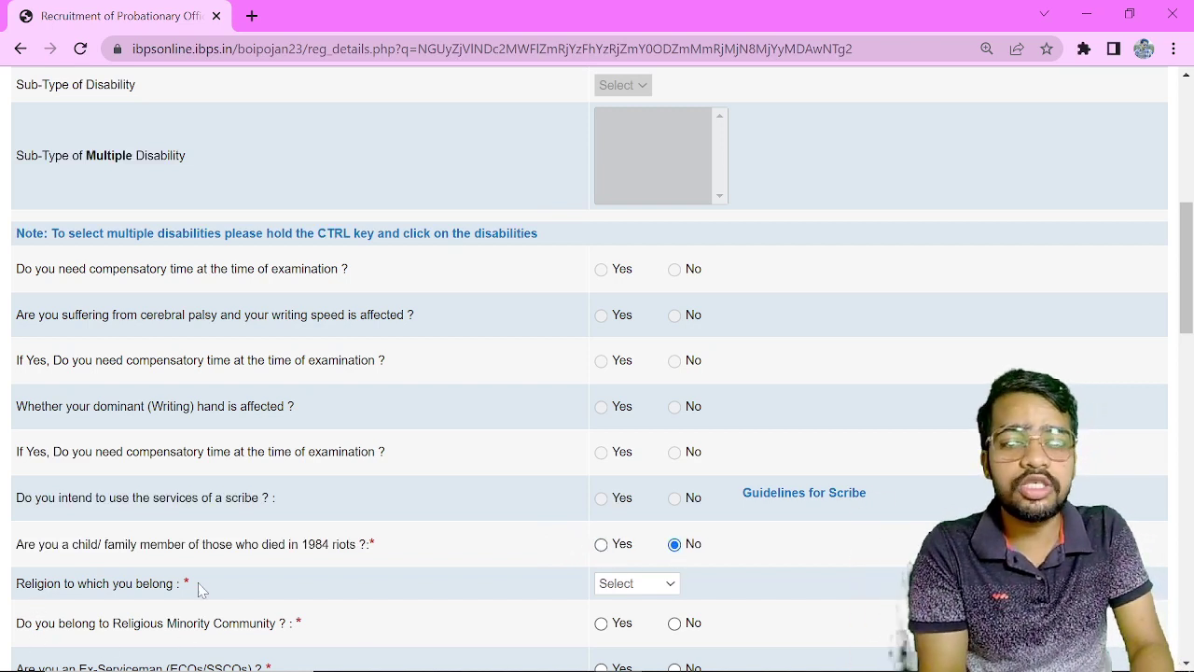
Set the religion to Hindu and answer No to belonging to a religious minority community.
click(620, 587)
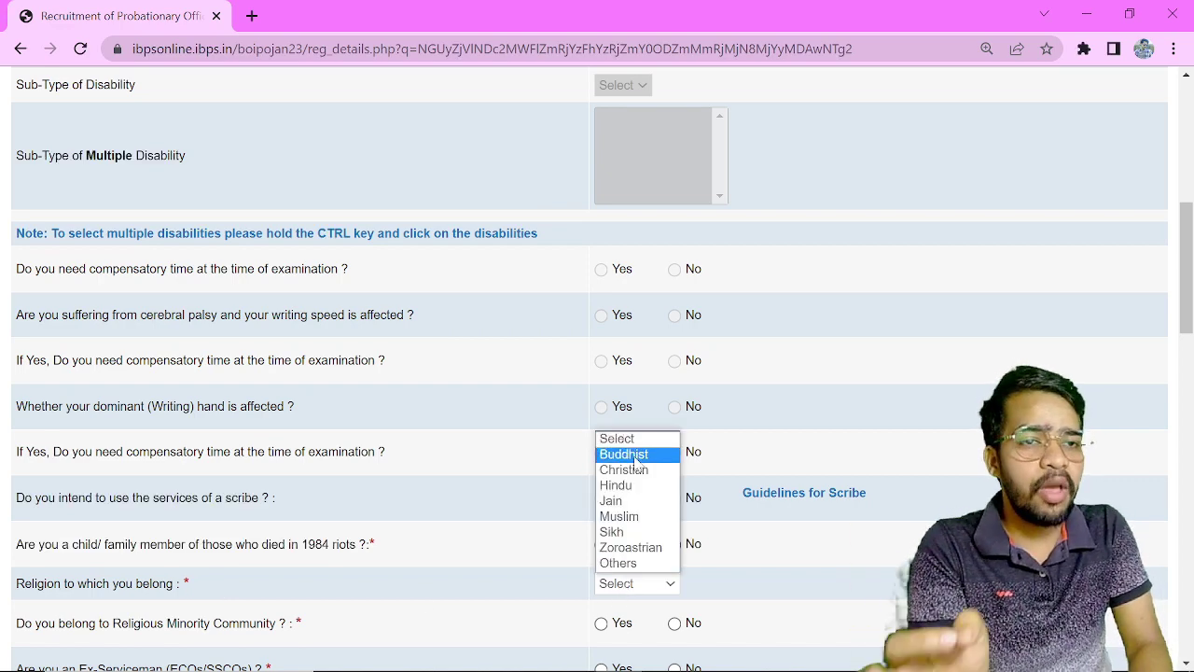
click(627, 486)
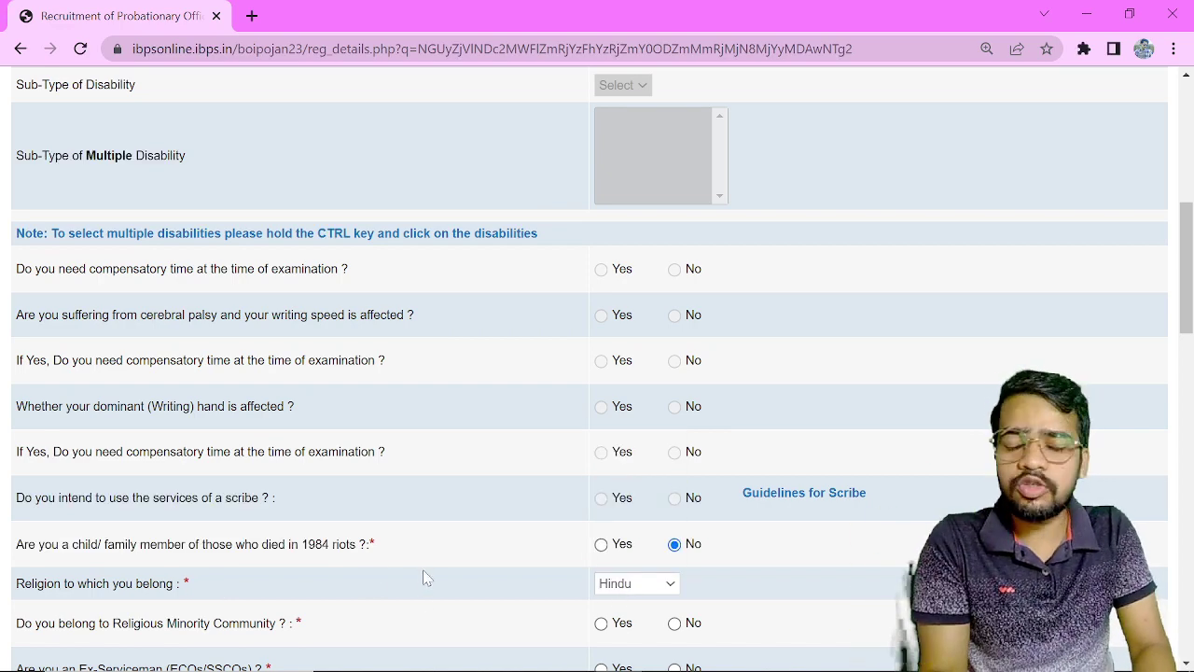
drag(1187, 315, 1188, 408)
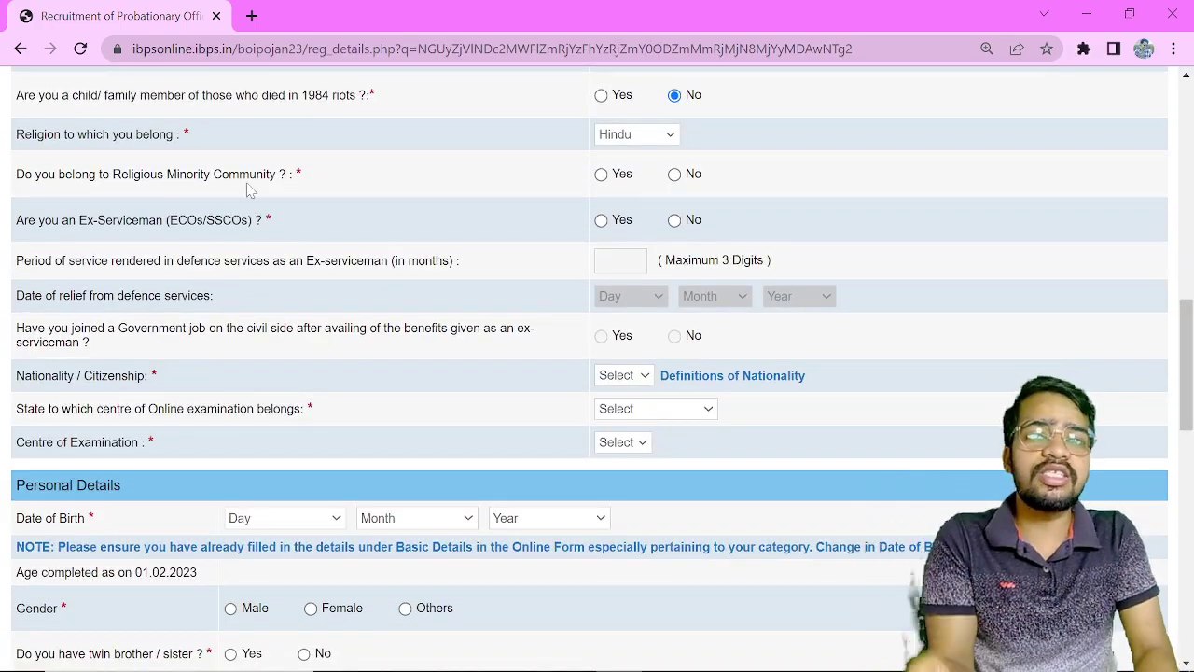
click(601, 176)
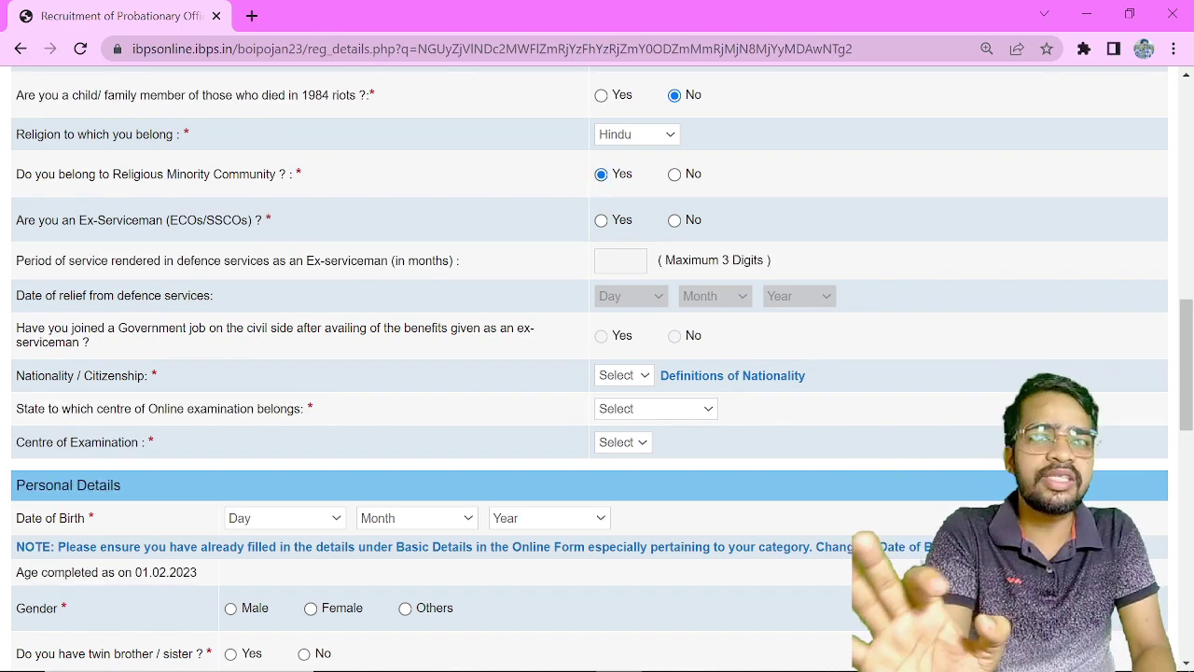
click(674, 177)
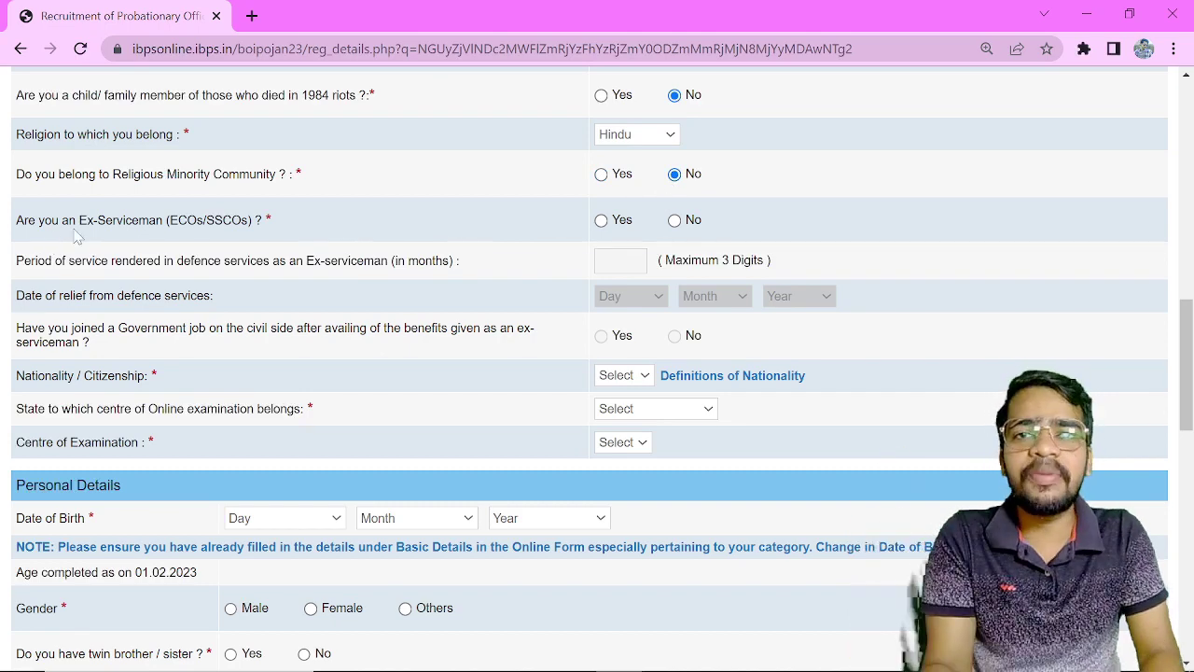
Answer No to being an ex-serviceman and set the nationality to Indian.
click(601, 220)
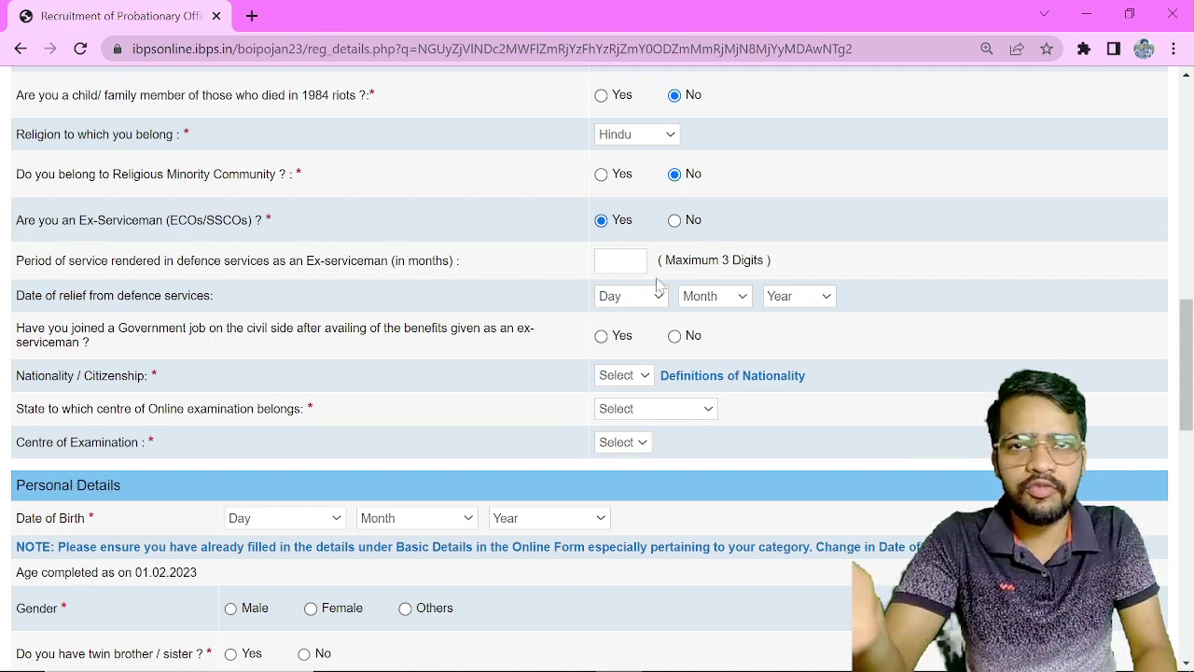
click(676, 224)
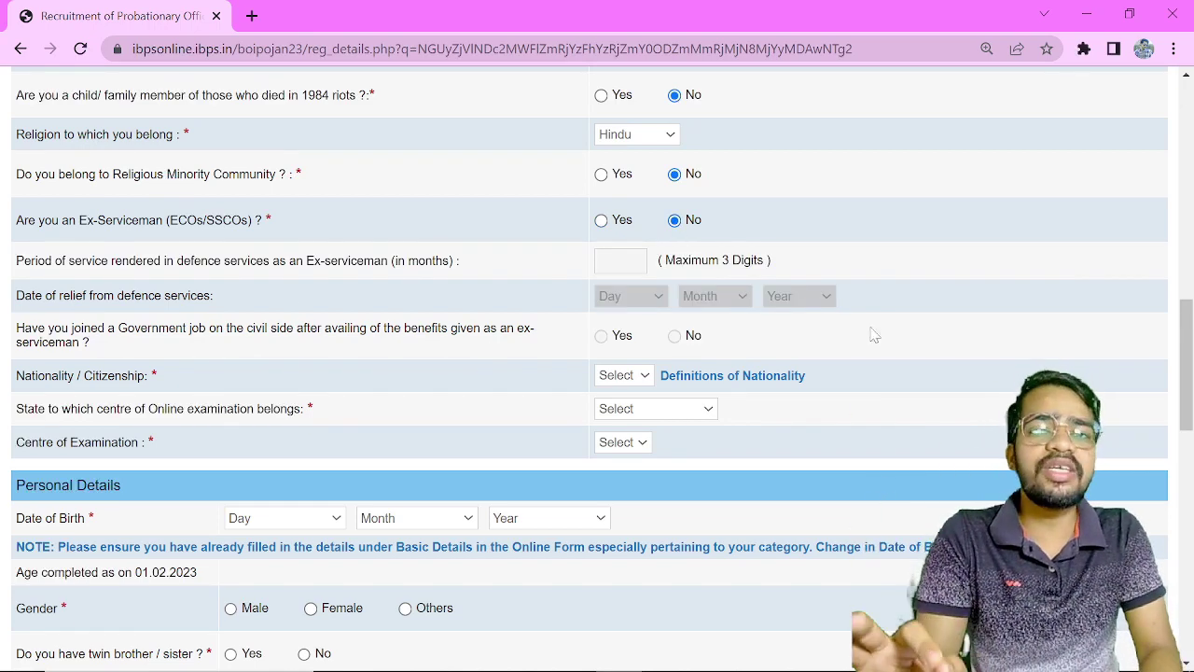
scroll(870, 335, down, 2)
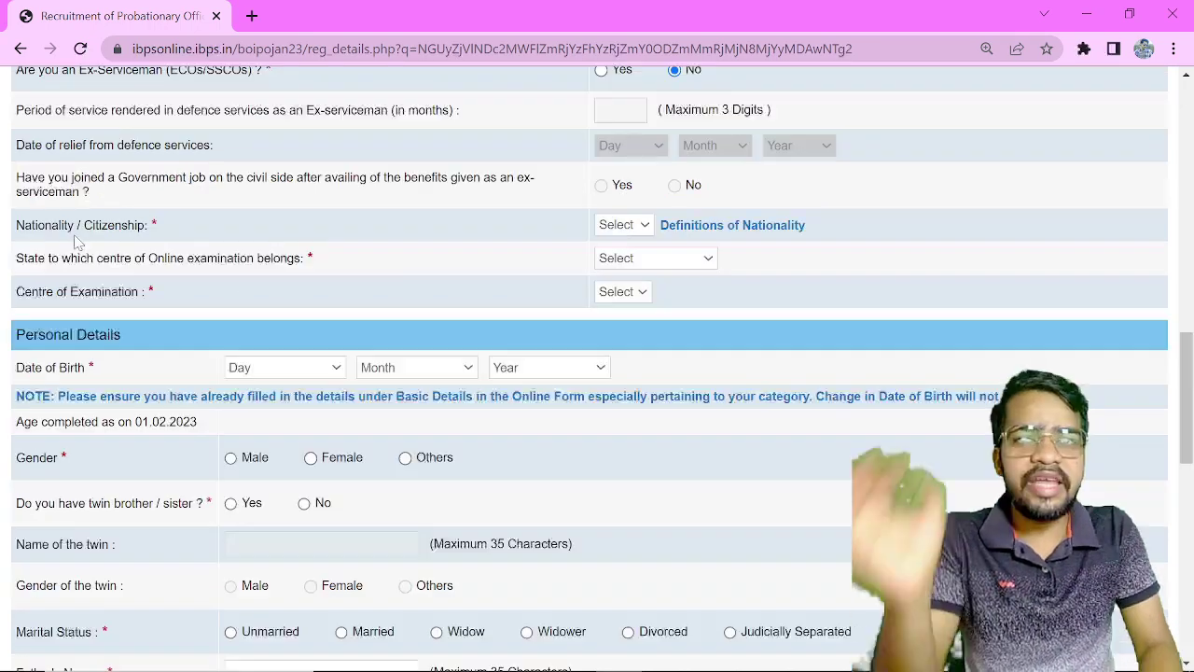
click(642, 227)
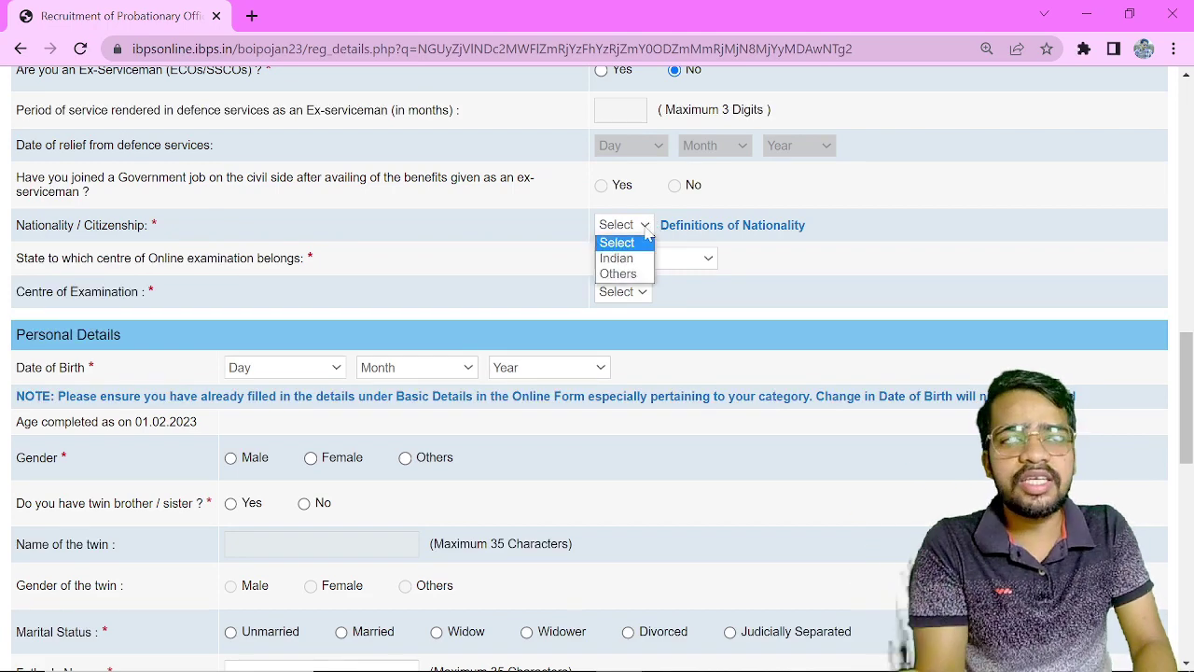
click(618, 259)
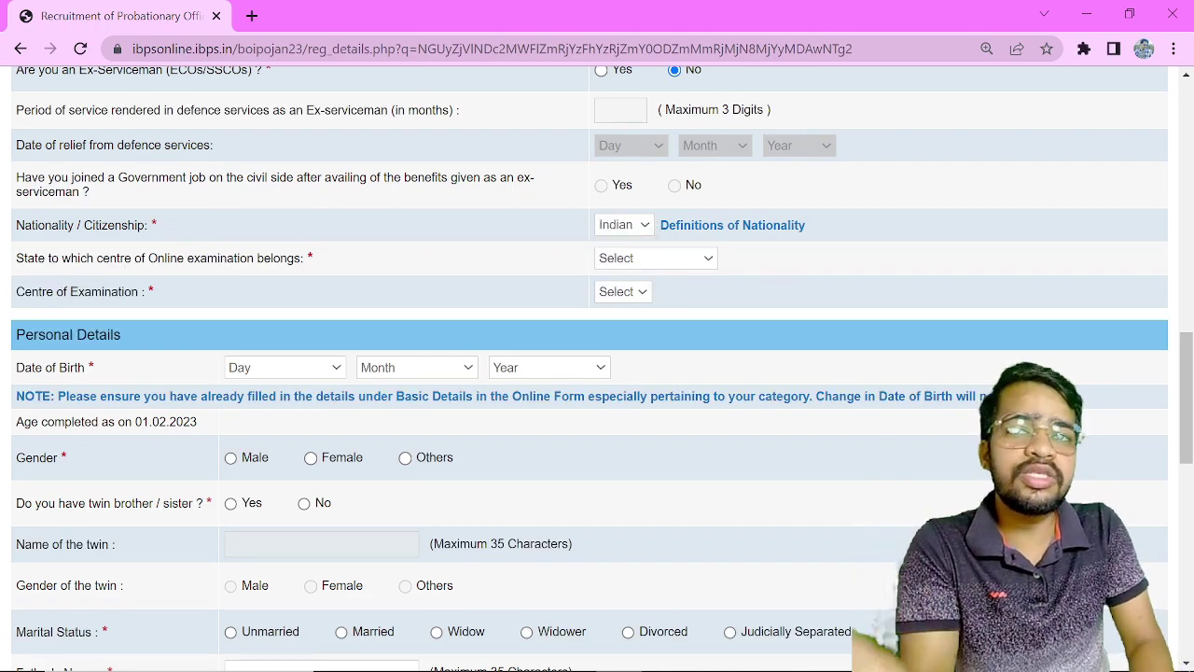
Choose Odisha as the state for the online examination and Bhubaneswar as the examination centre.
click(663, 262)
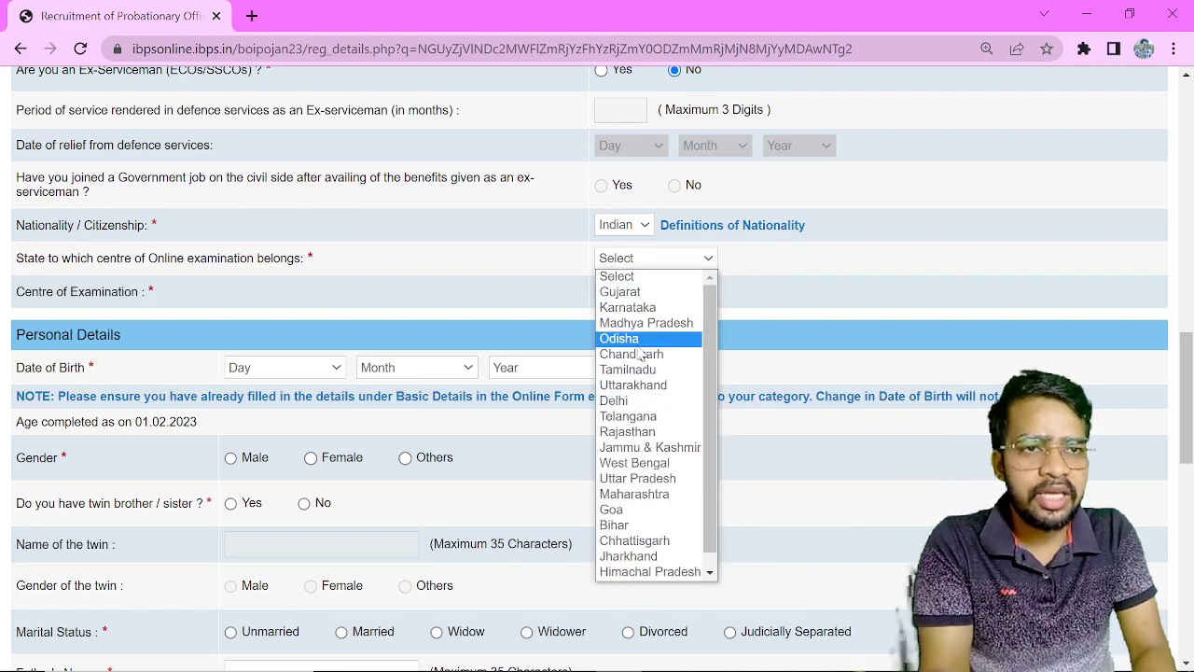
click(635, 342)
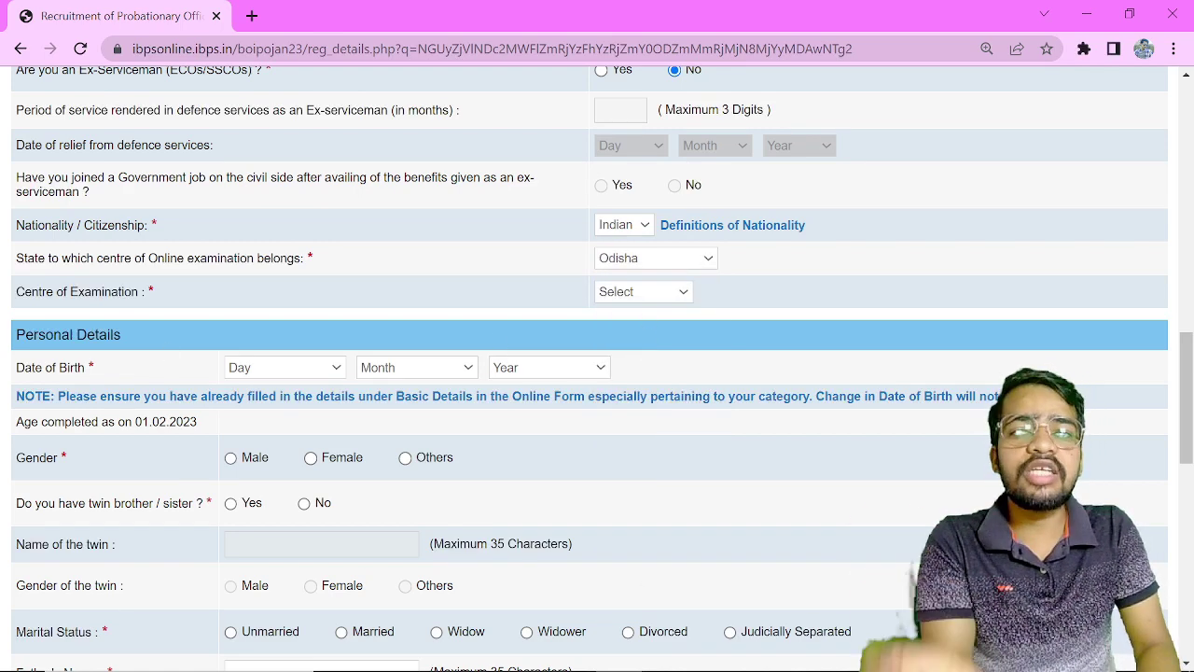
click(628, 293)
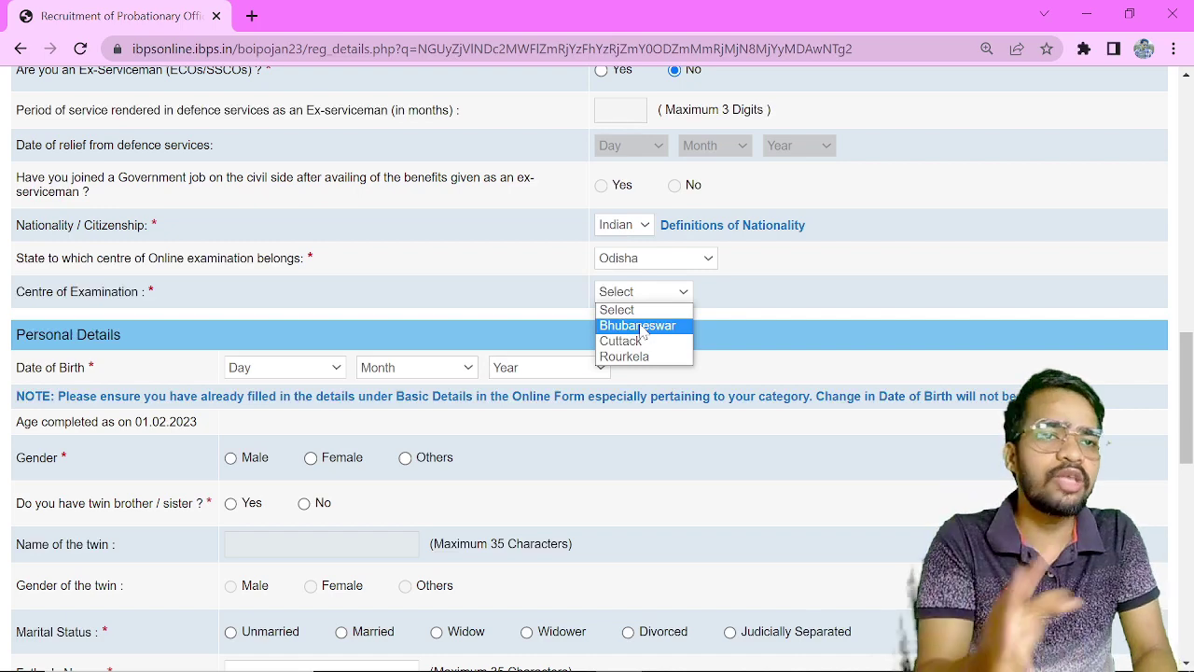
click(642, 325)
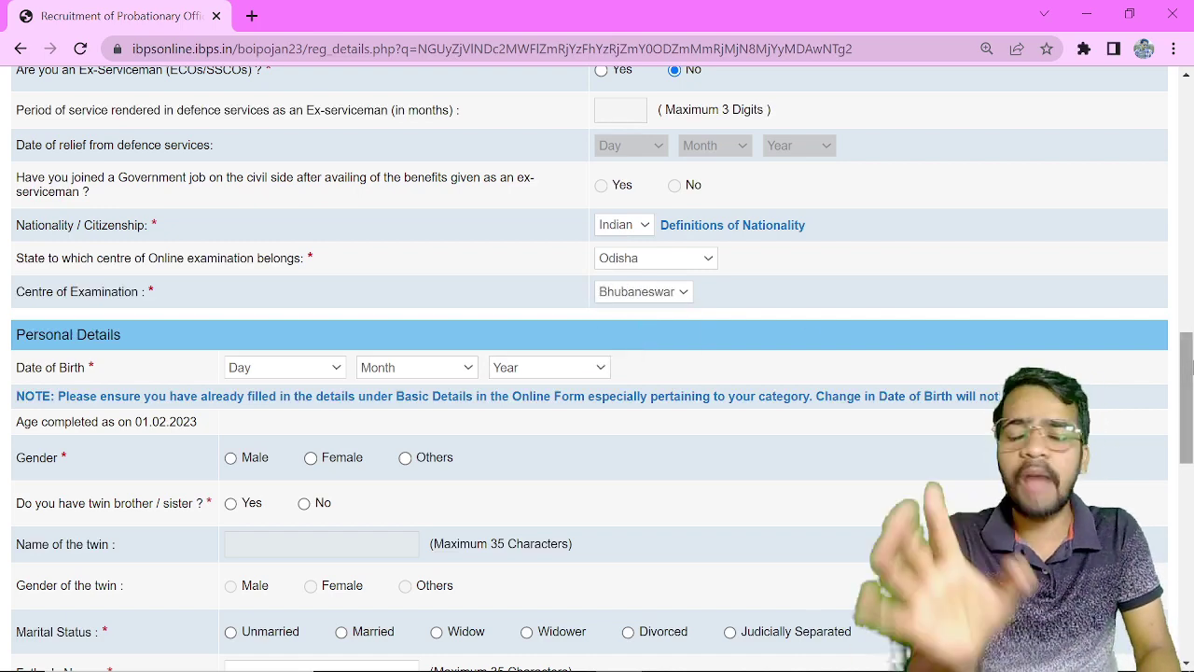
Fill in the day, month and year of the applicant's date of birth in the Personal Details section.
drag(1187, 369, 1188, 401)
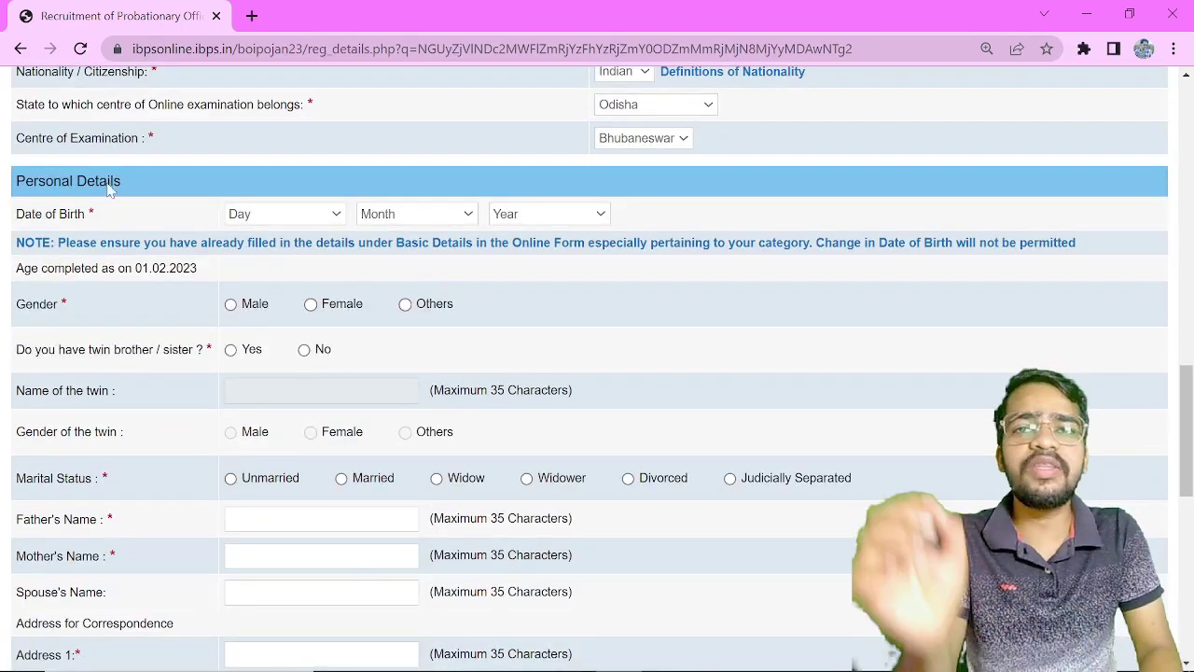
click(288, 214)
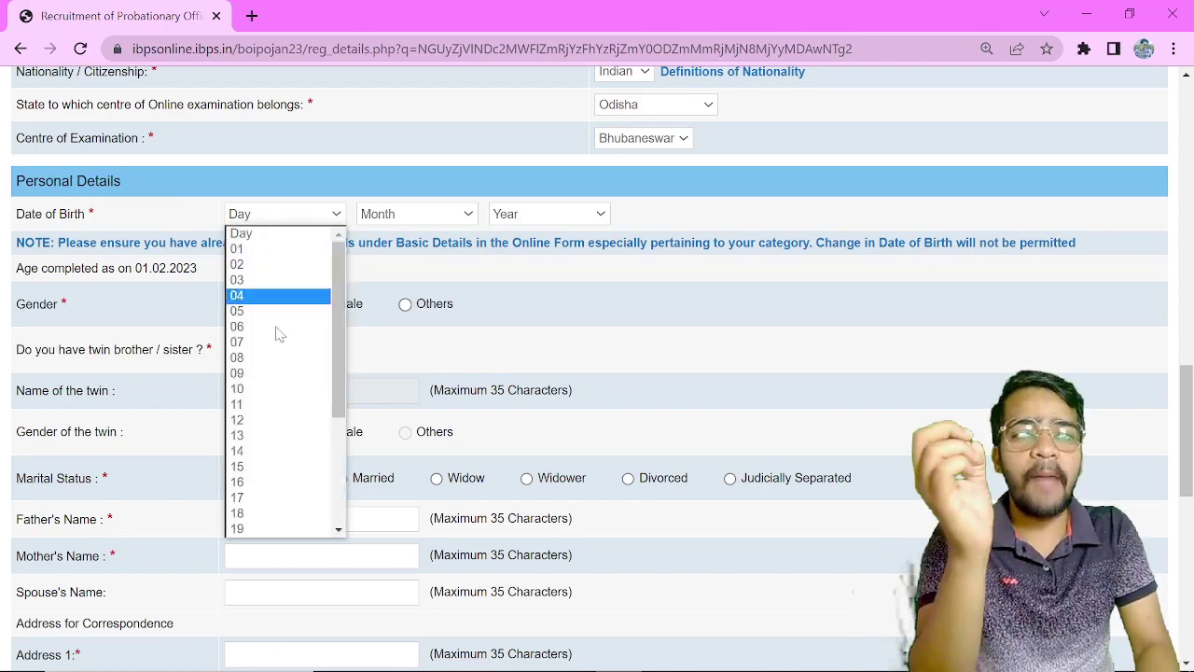
click(264, 513)
click(416, 214)
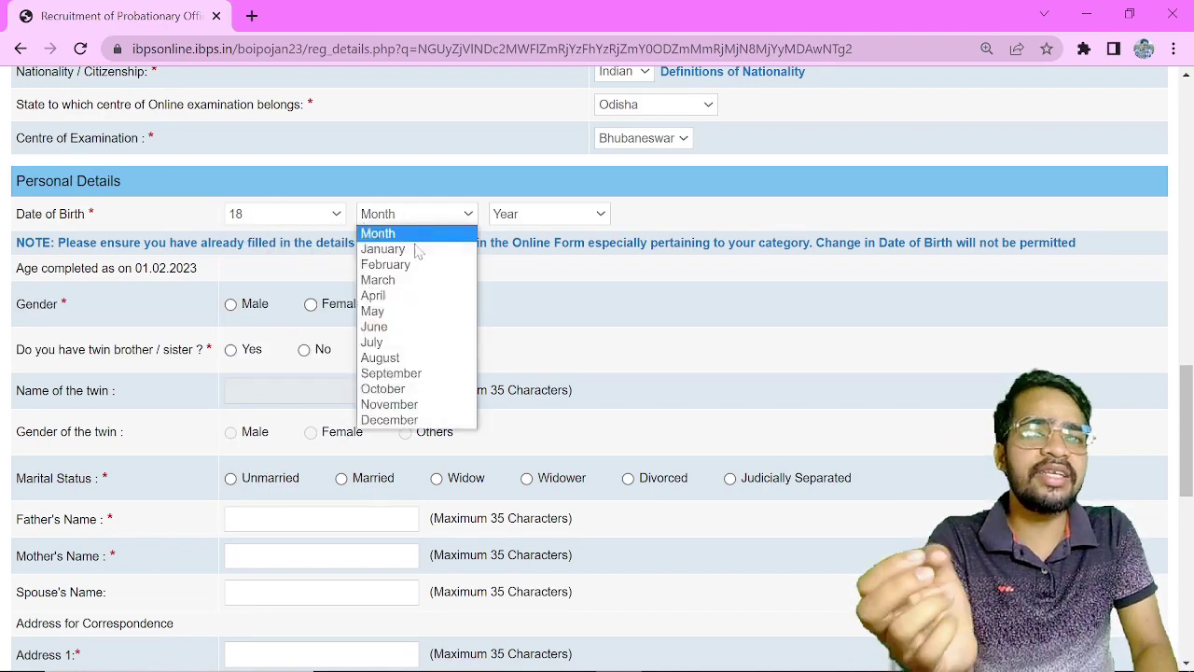
click(413, 314)
click(547, 220)
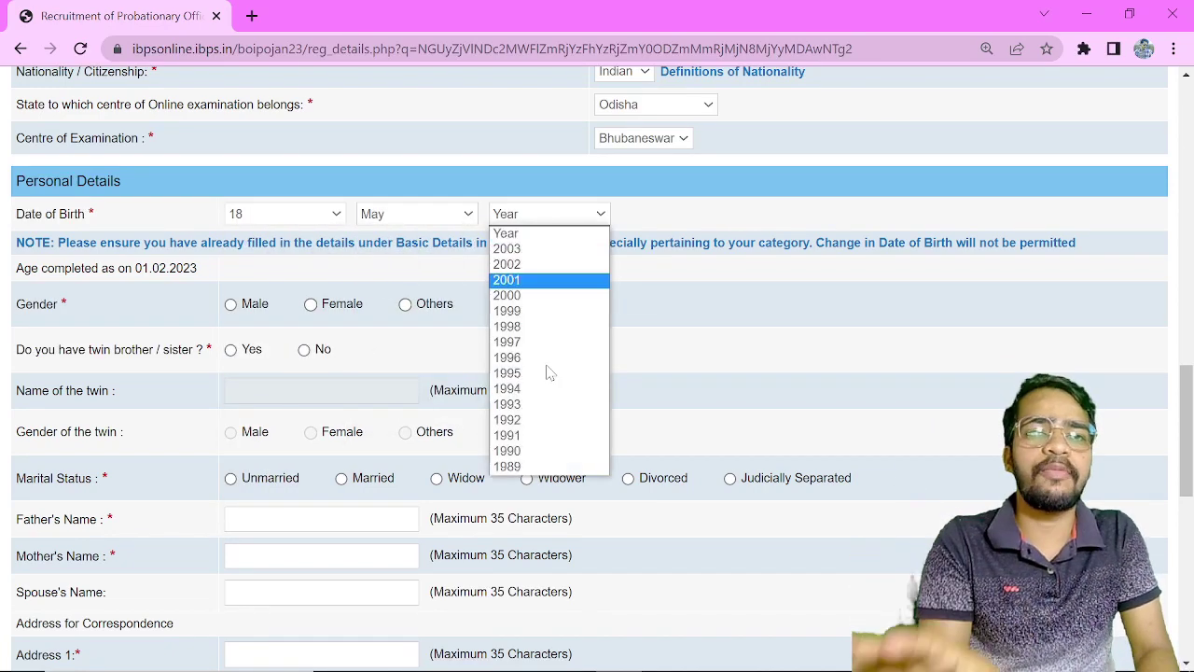
click(533, 326)
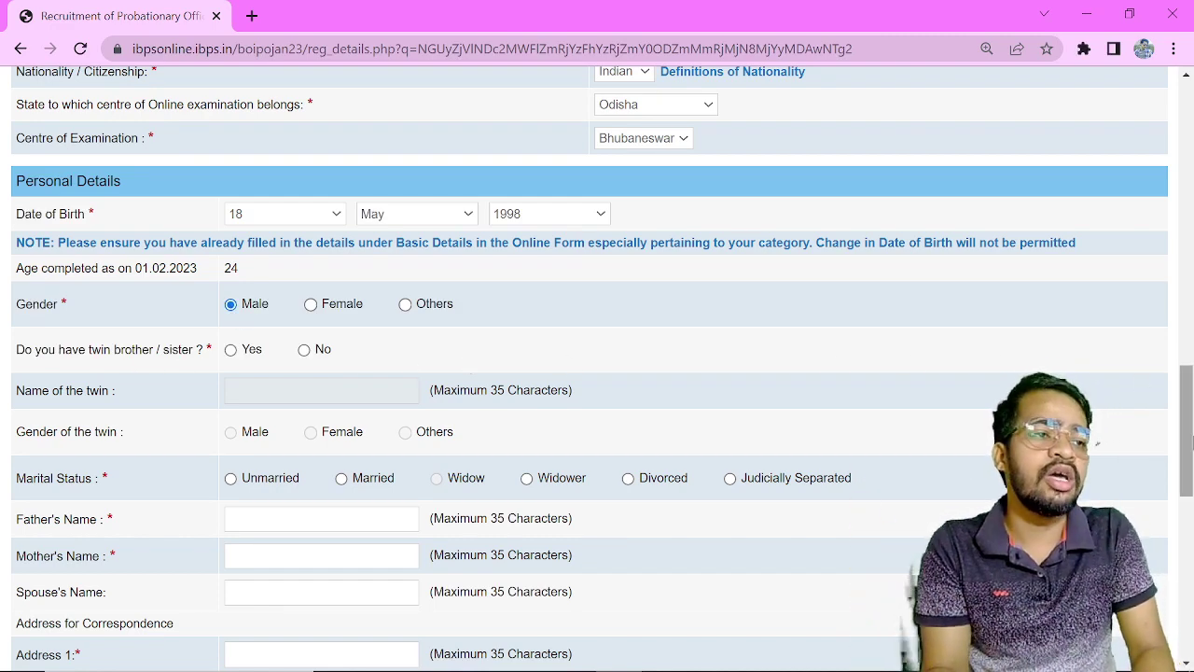
Set the marital status to Unmarried and place the cursor in the Mother's Name field.
drag(1185, 437, 1190, 468)
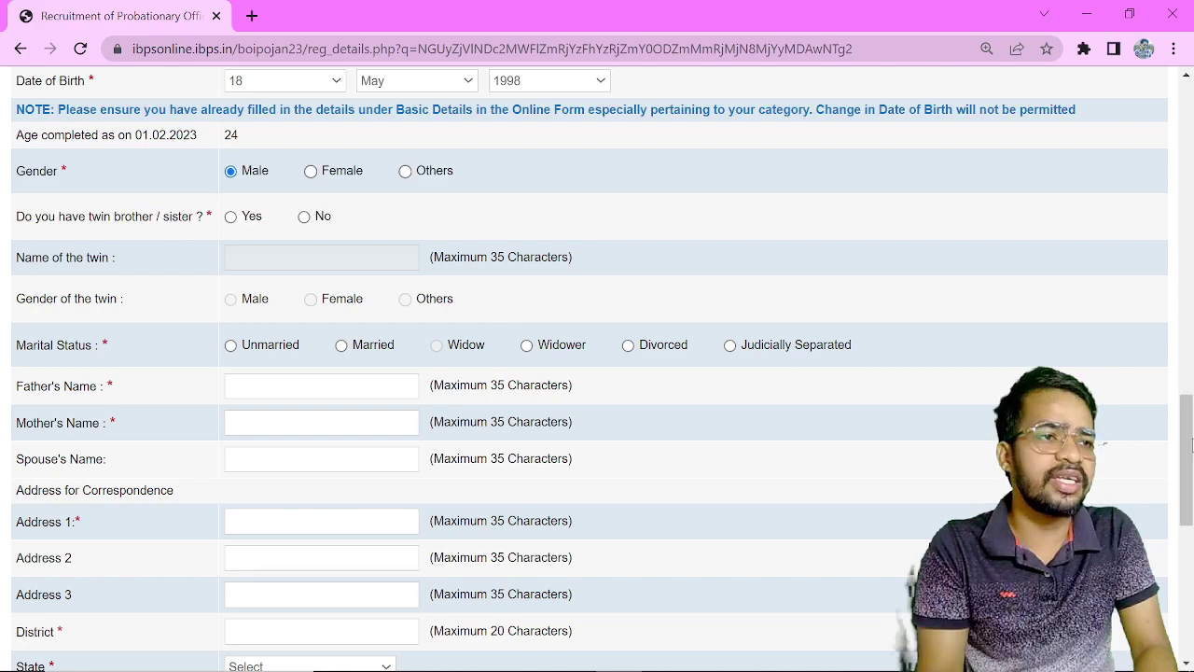
scroll(1191, 446, down, 2)
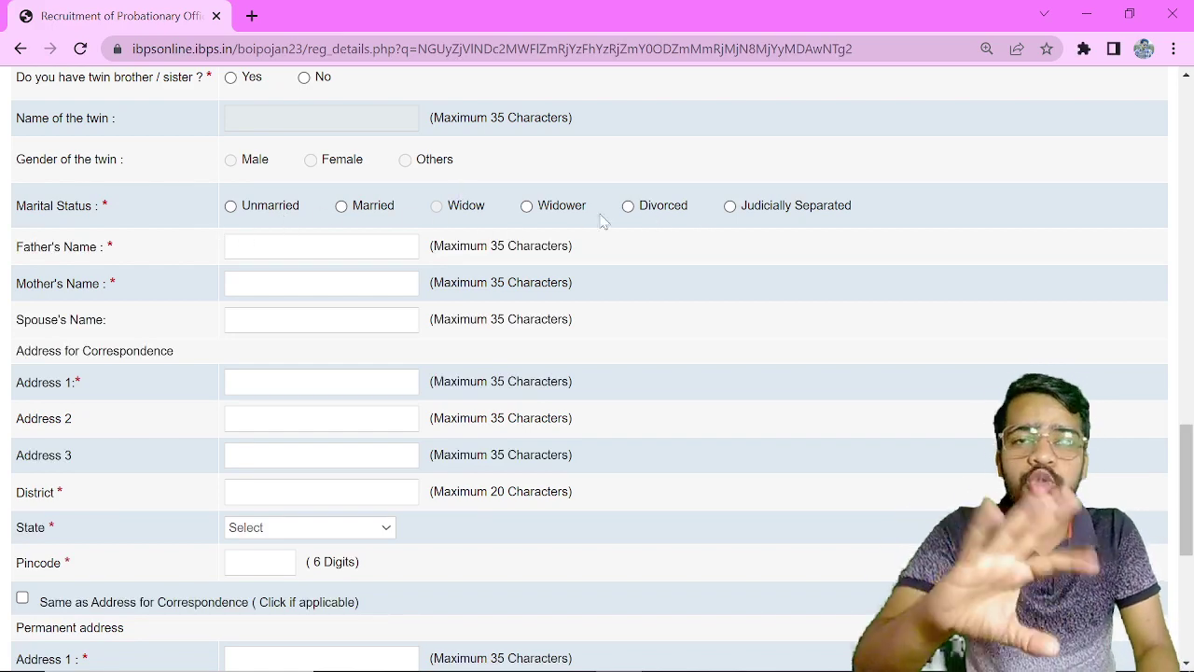
click(230, 205)
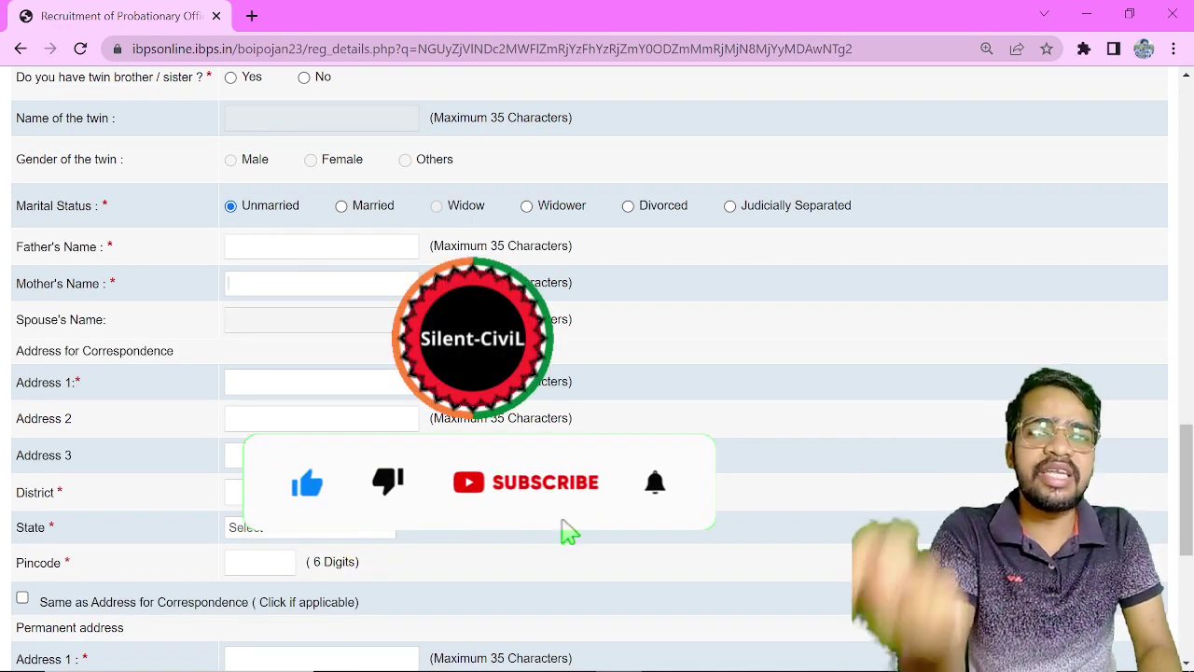
click(280, 283)
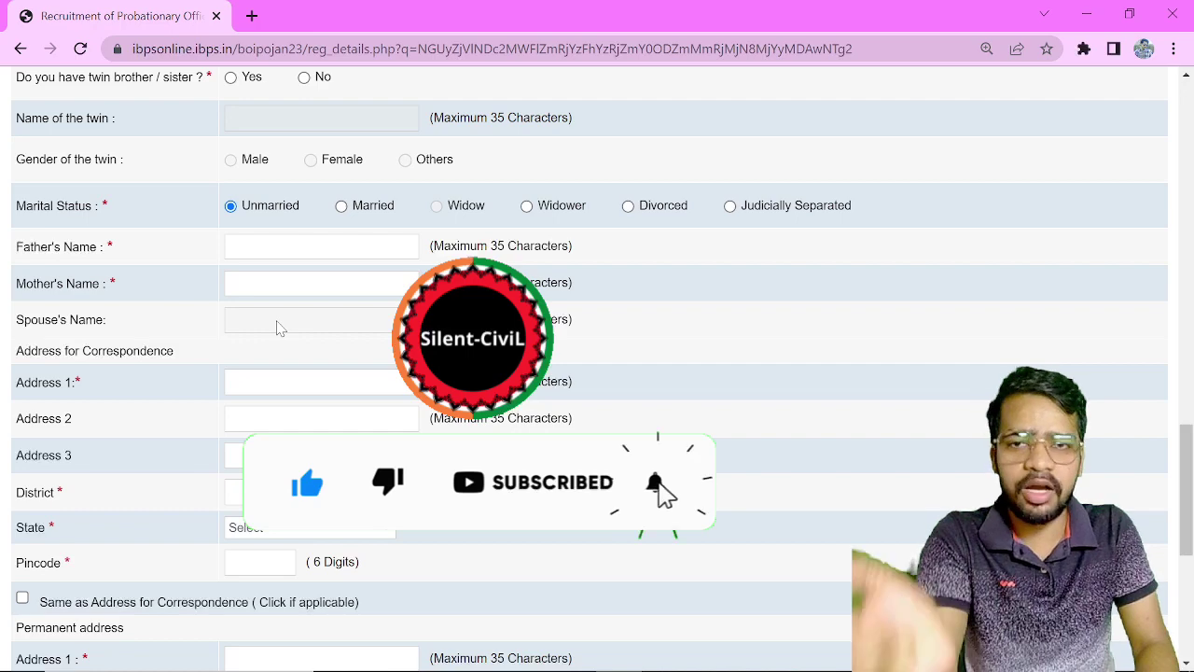
Try marking the permanent address as the same as the address for correspondence, and clear that option again.
scroll(285, 375, down, 2)
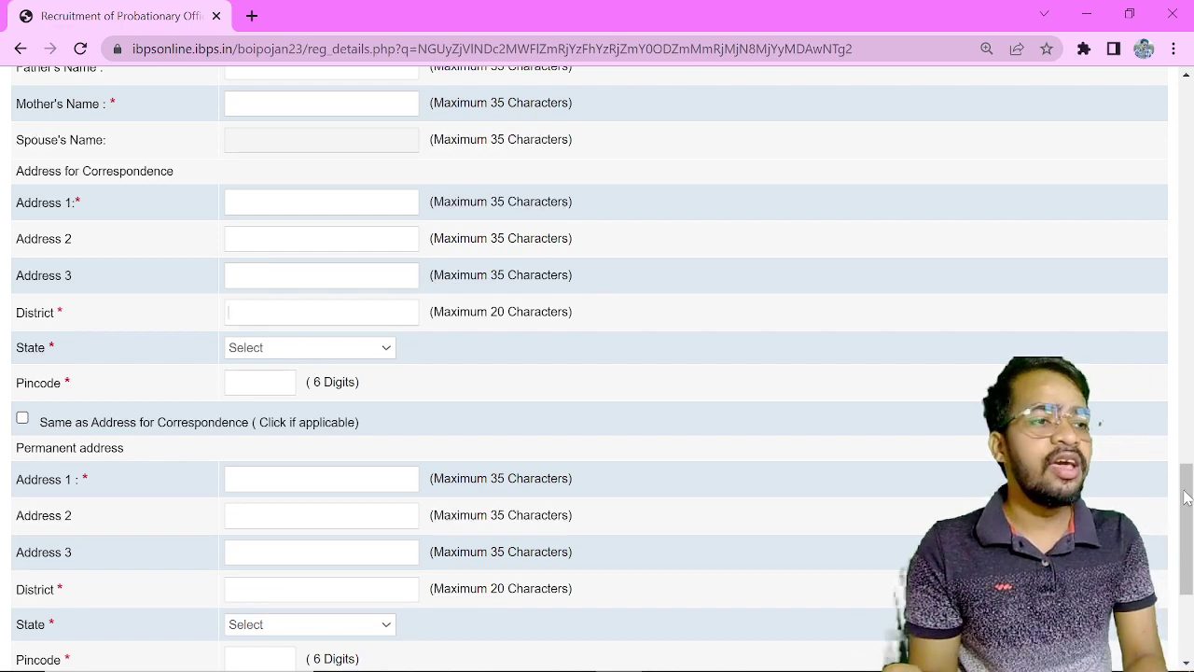
drag(1186, 497, 1190, 571)
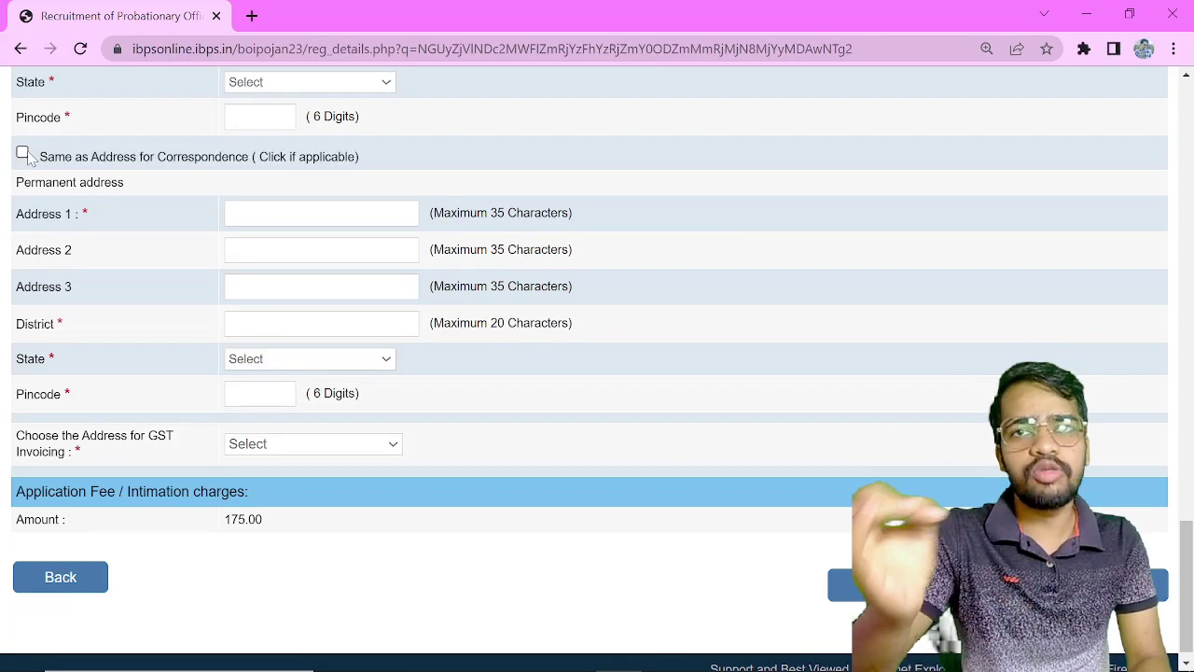
click(24, 154)
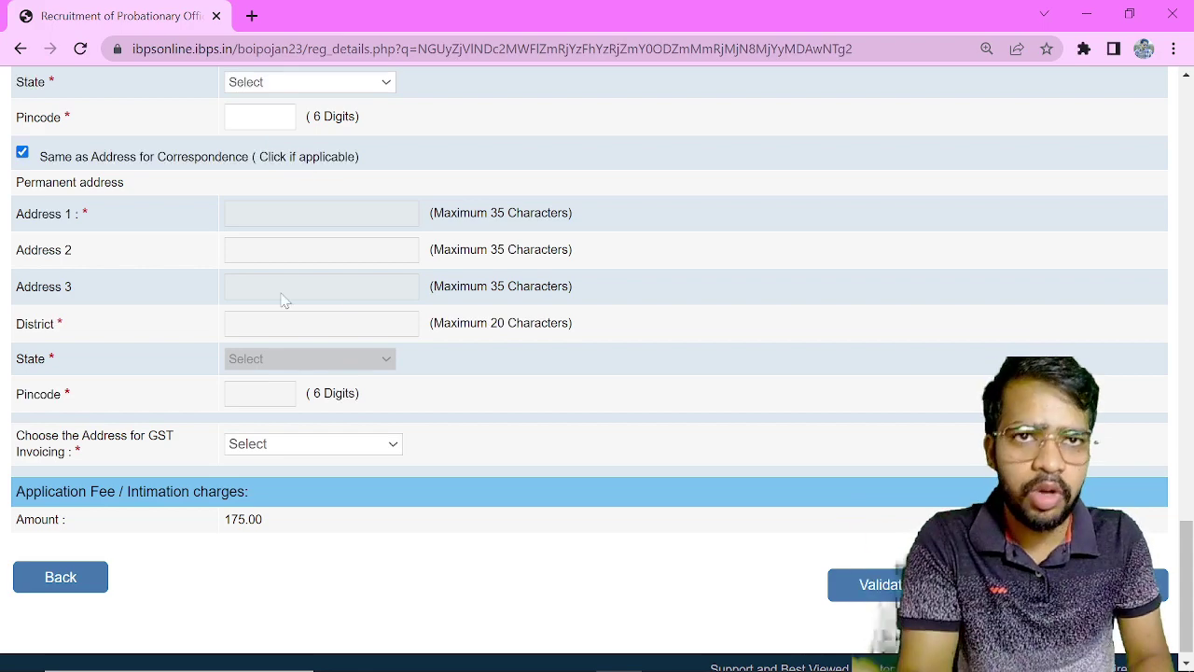
click(22, 152)
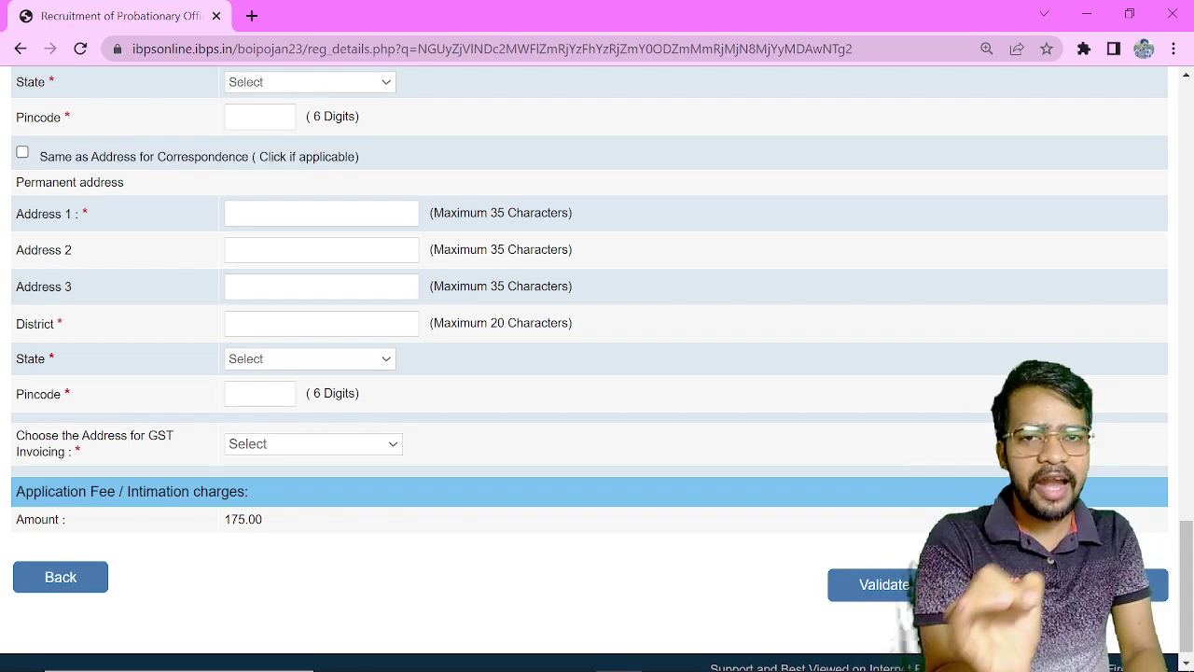
scroll(288, 440, down, 1)
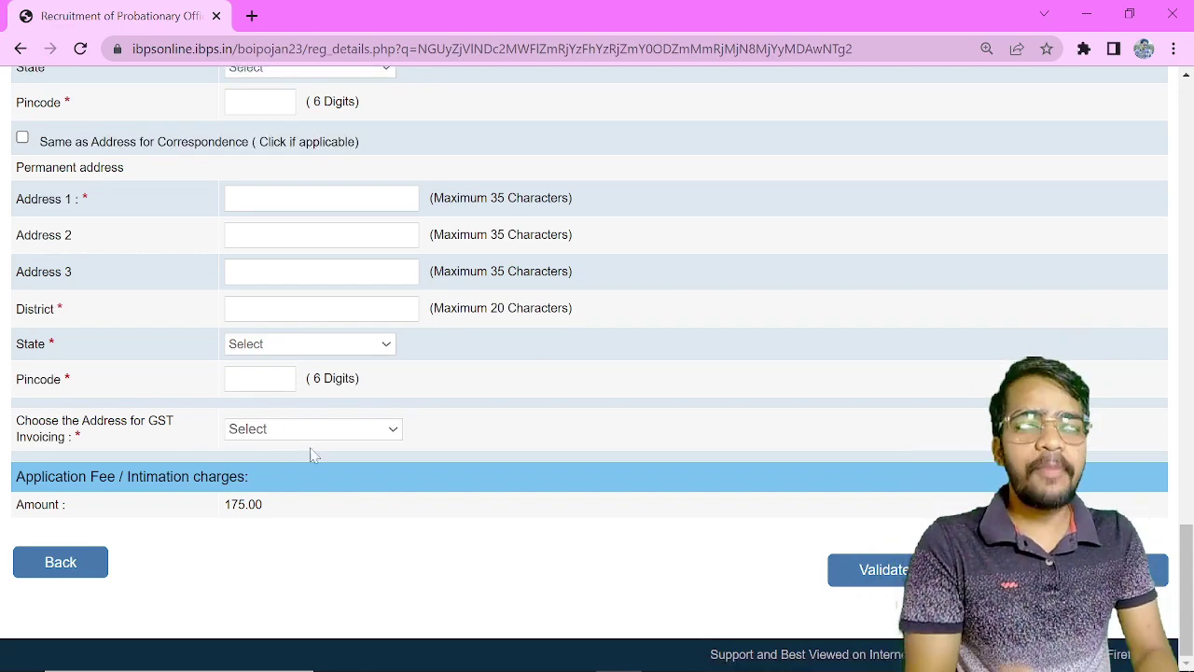
Choose the Correspondence Address as the address for GST invoicing.
click(315, 431)
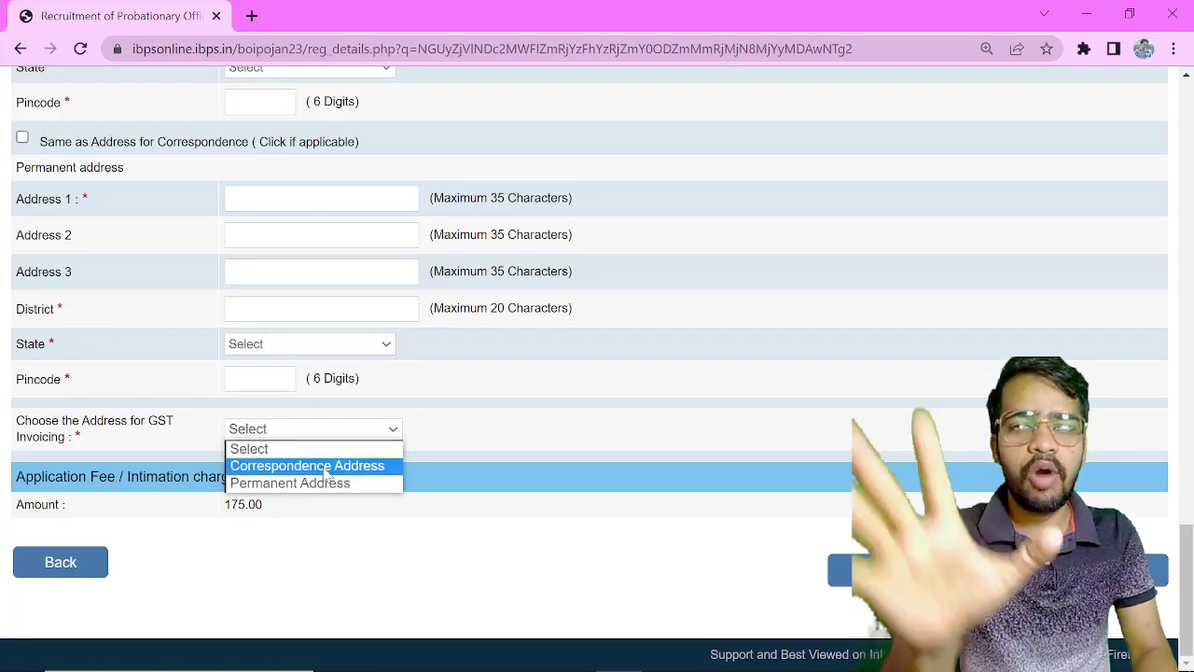
click(308, 465)
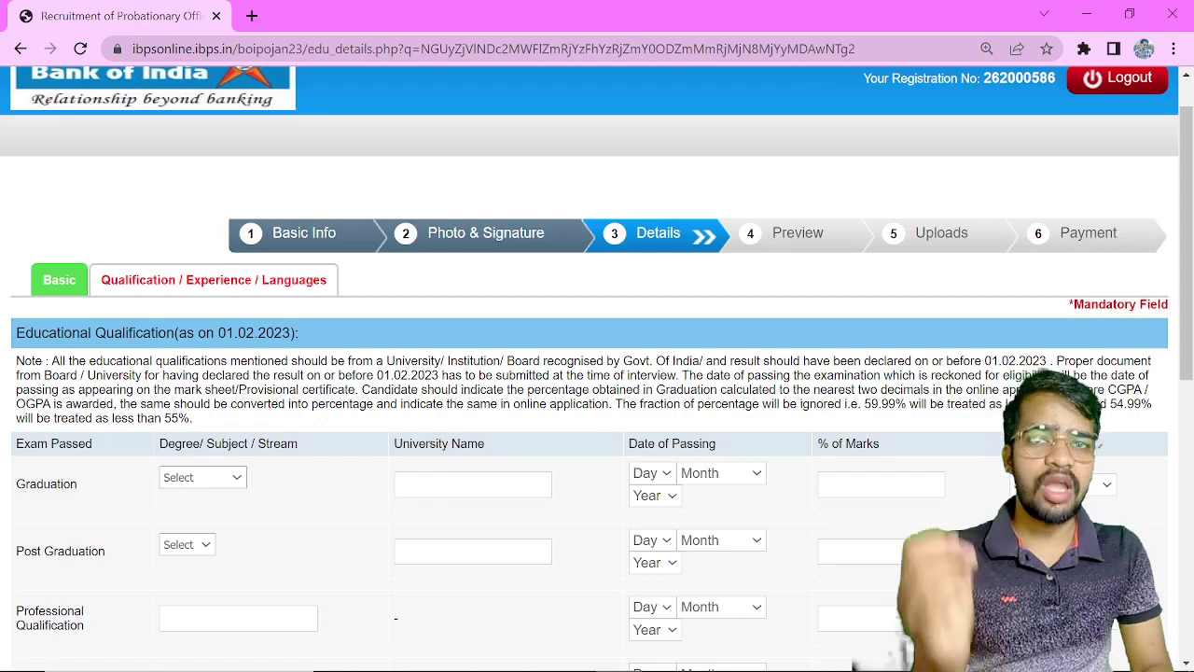
Examine the Educational Qualification and Work Experience sections, including the stream and class options offered for Graduation.
scroll(638, 353, down, 3)
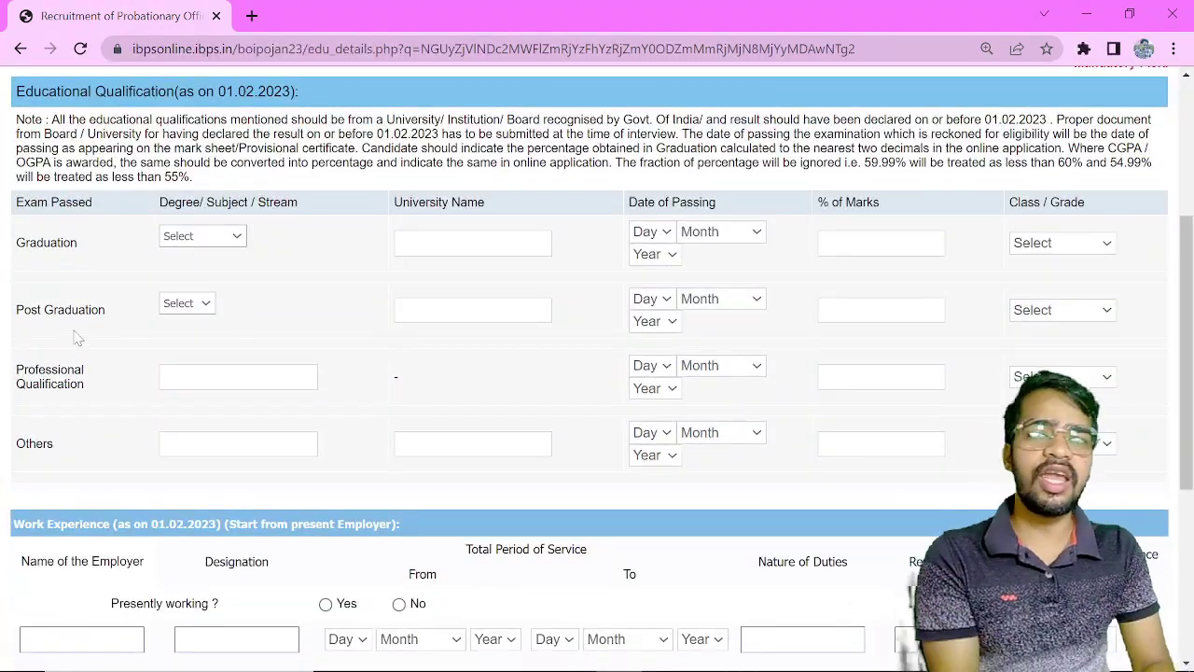
scroll(1191, 343, down, 2)
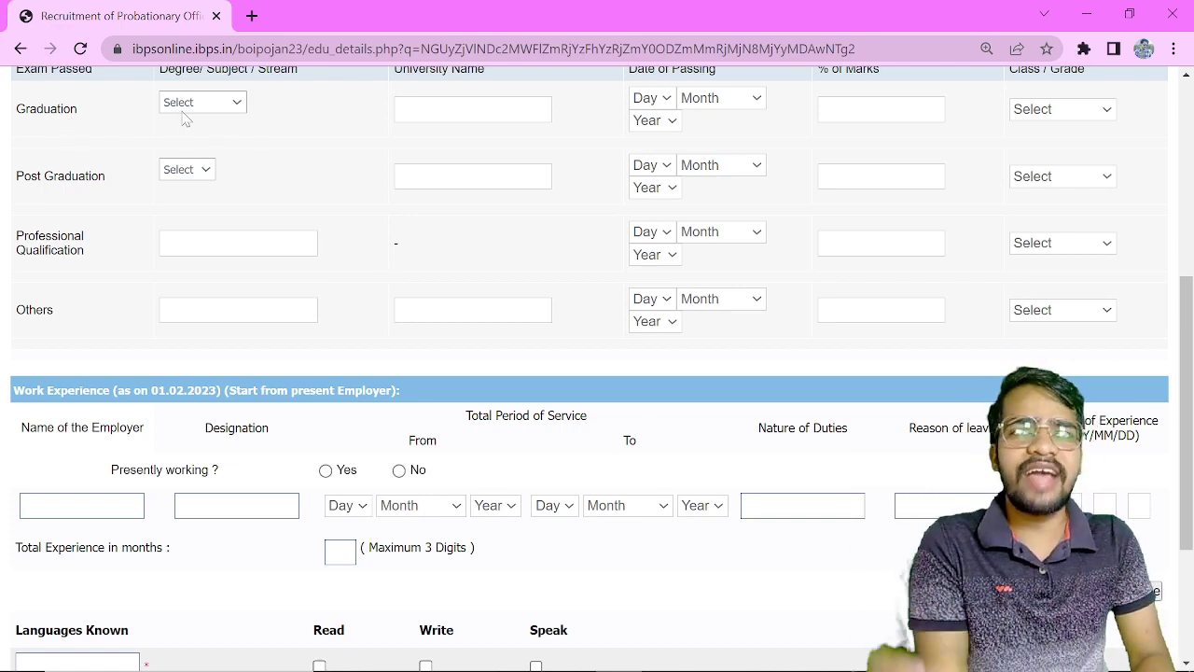
scroll(1156, 343, up, 1)
scroll(1155, 344, up, 1)
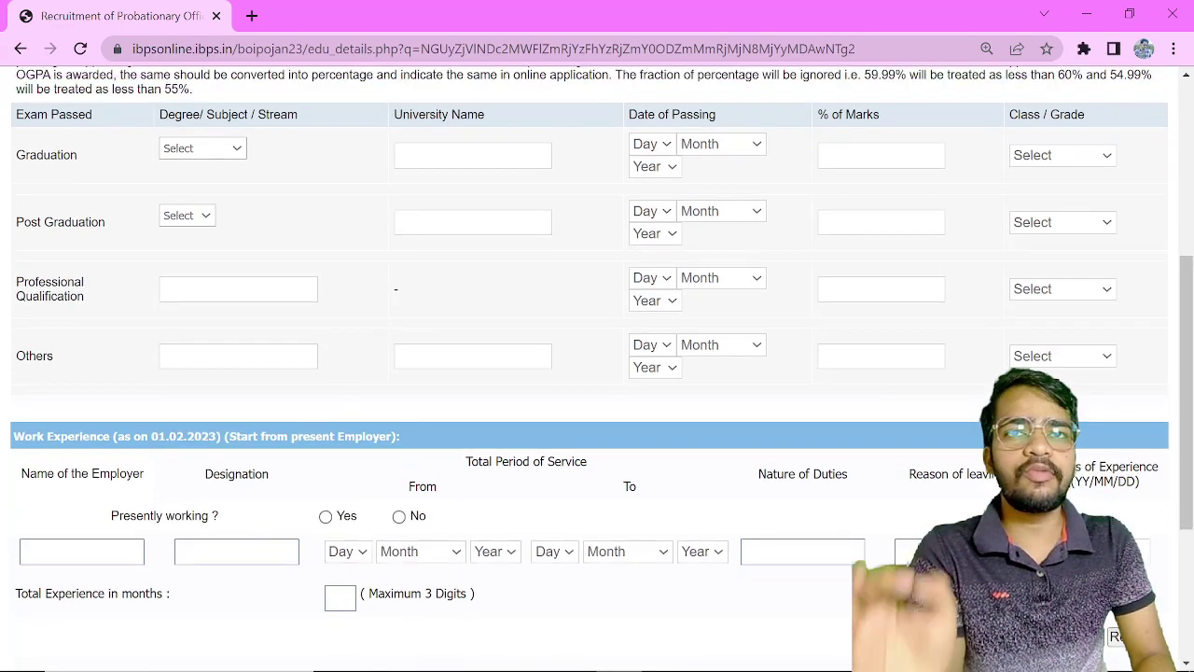
click(233, 151)
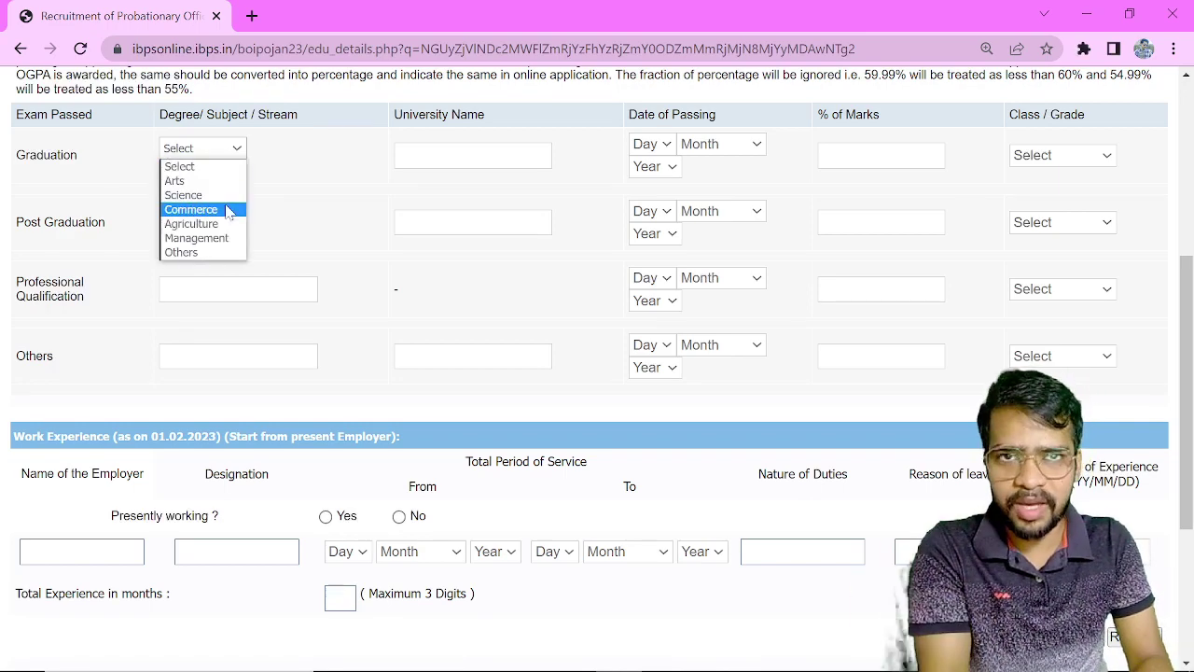
click(428, 146)
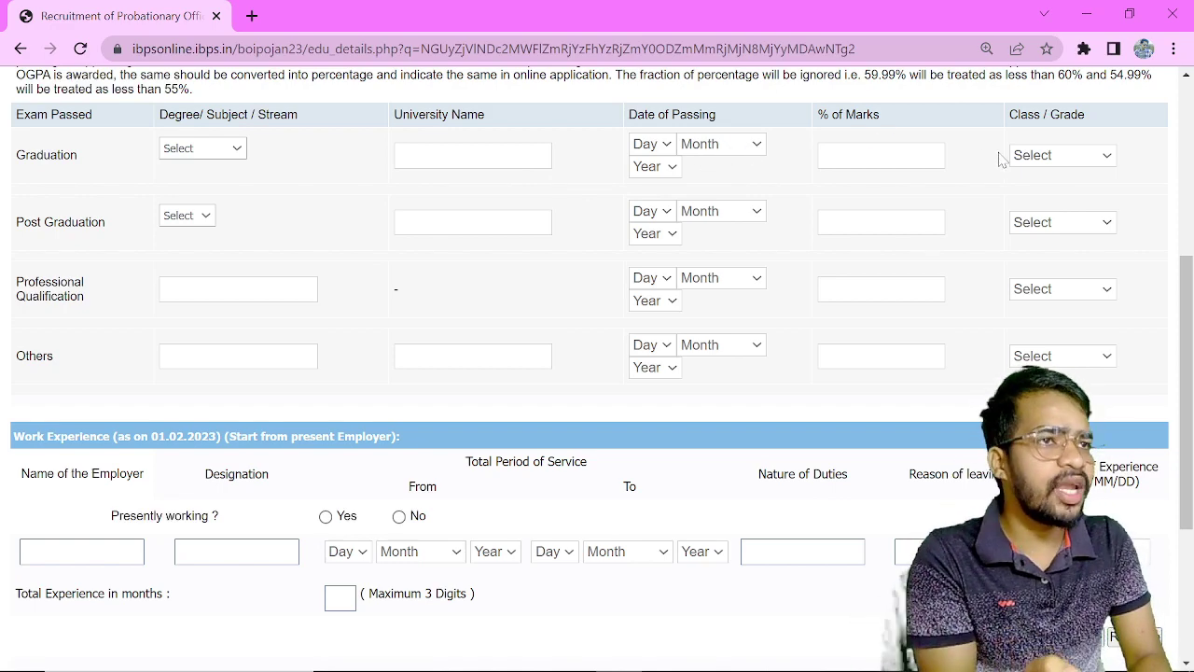
click(1059, 157)
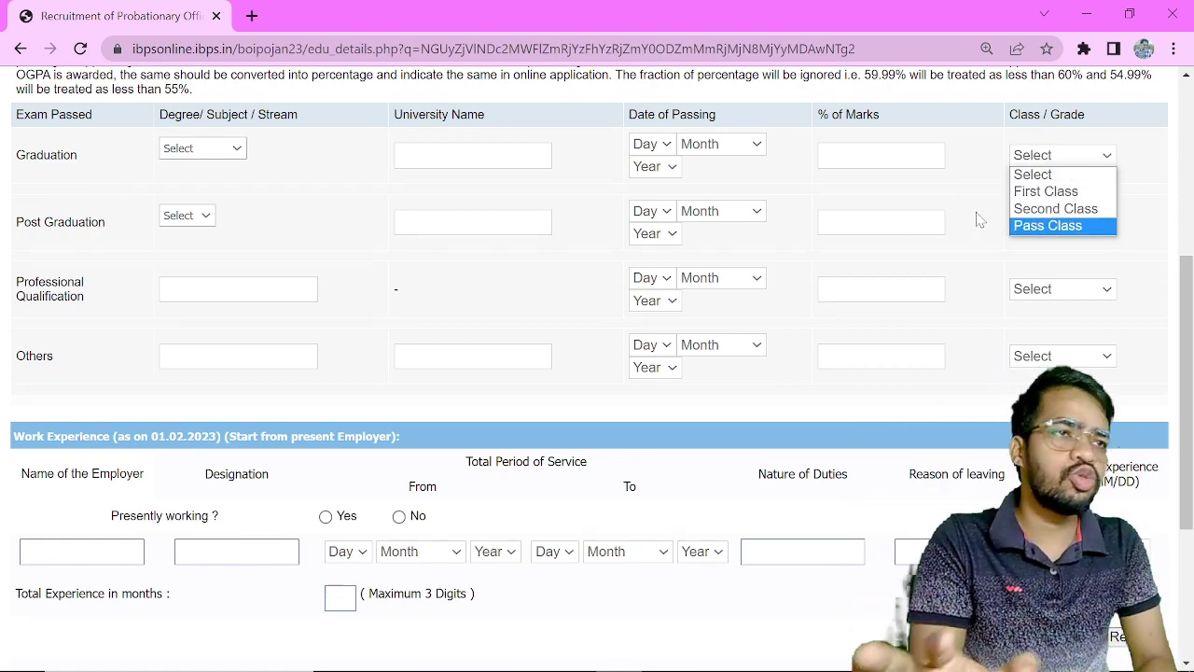
click(973, 228)
Mark Read, Write and Speak for the first entry under Languages Known.
scroll(1186, 346, down, 2)
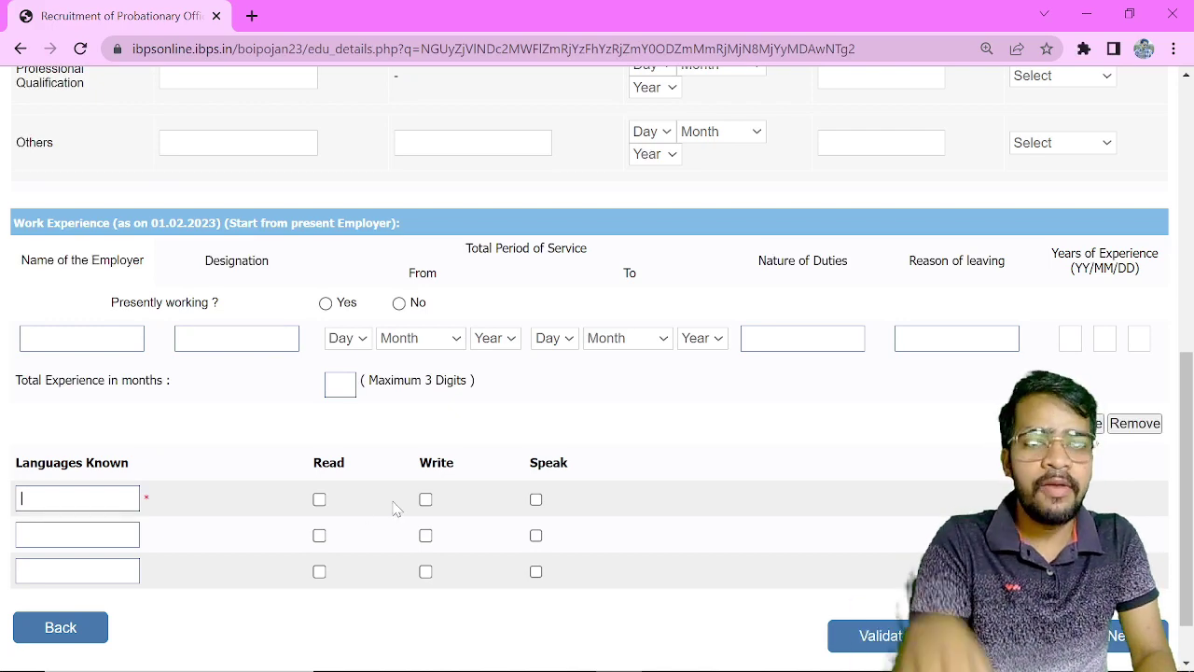
click(319, 500)
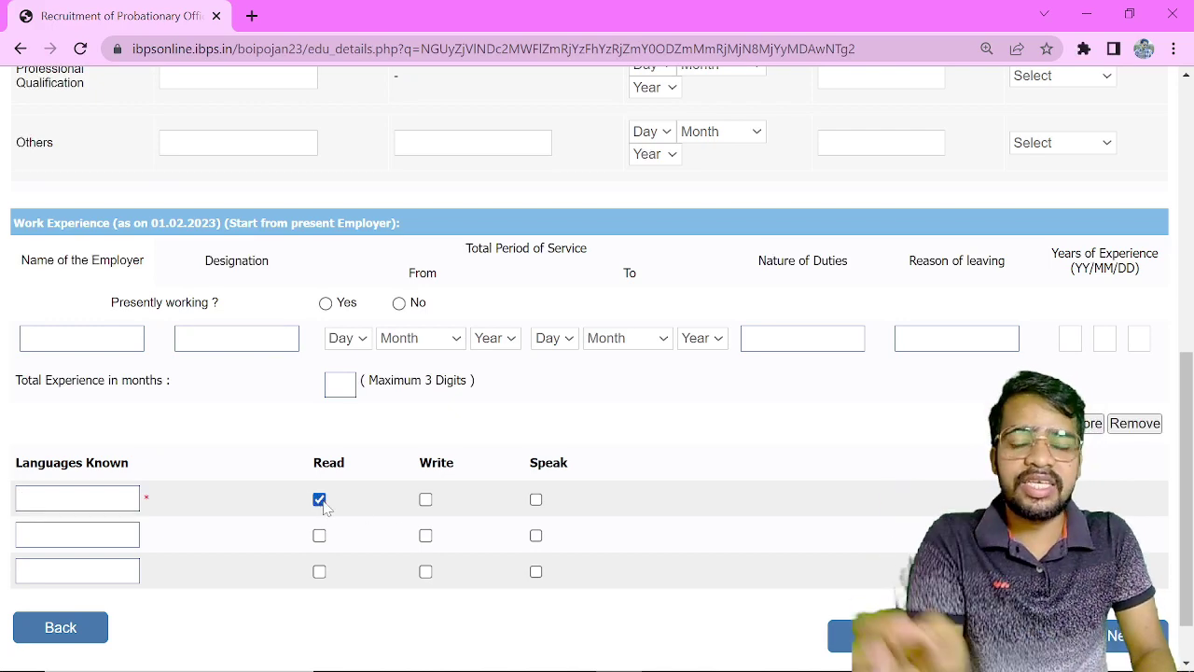
click(425, 499)
click(535, 499)
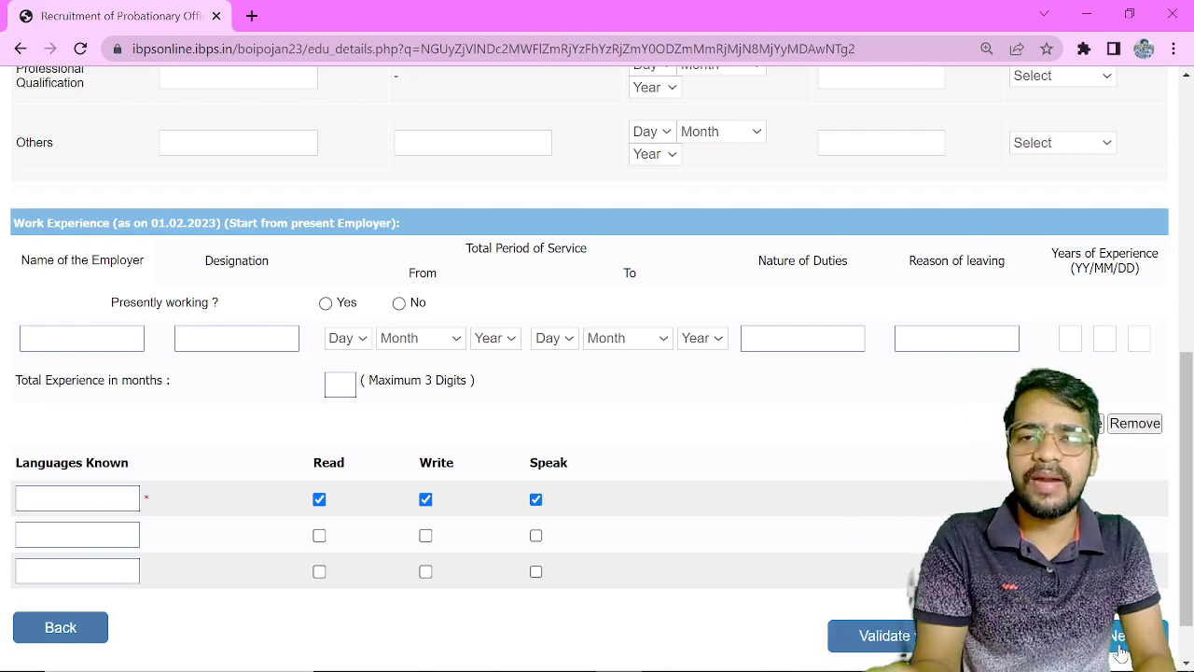
Review the preview of the registration details and confirm completing the registration to continue to the document uploads.
scroll(1183, 522, down, 1)
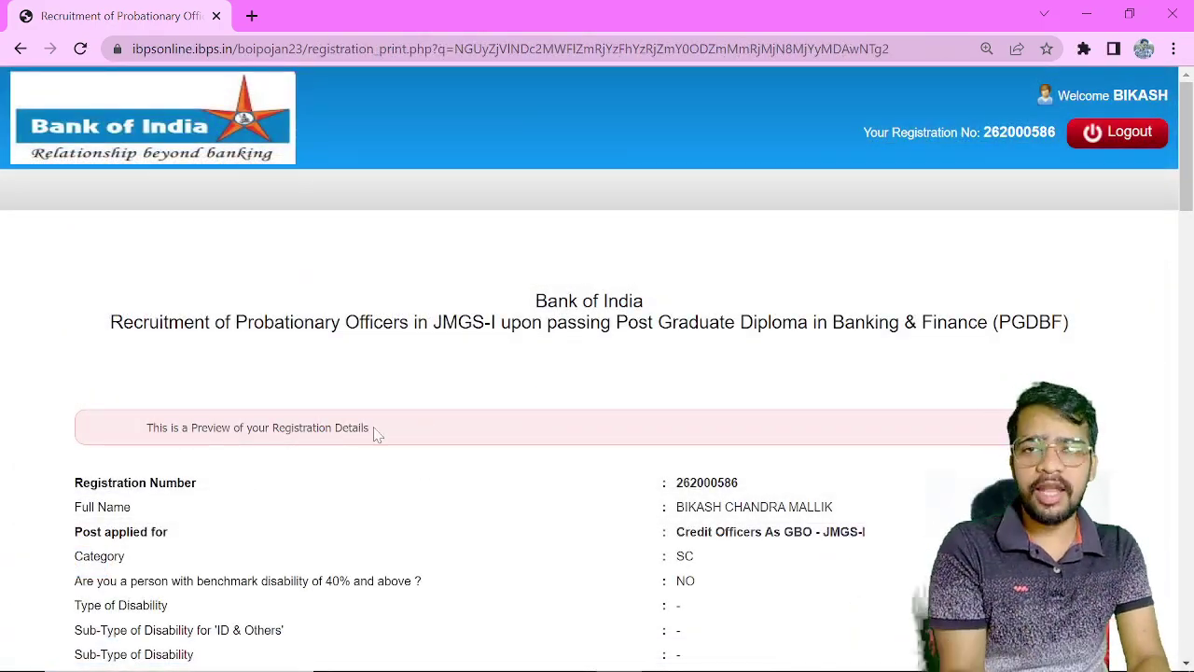
drag(192, 427, 270, 429)
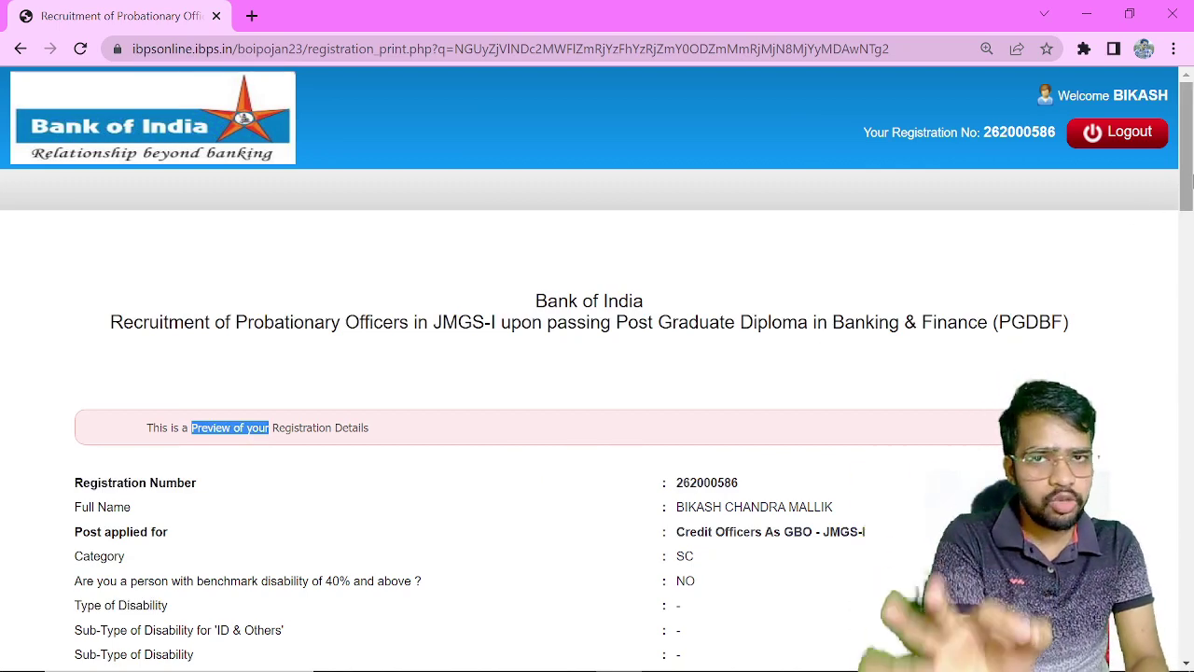
drag(1187, 179, 1187, 182)
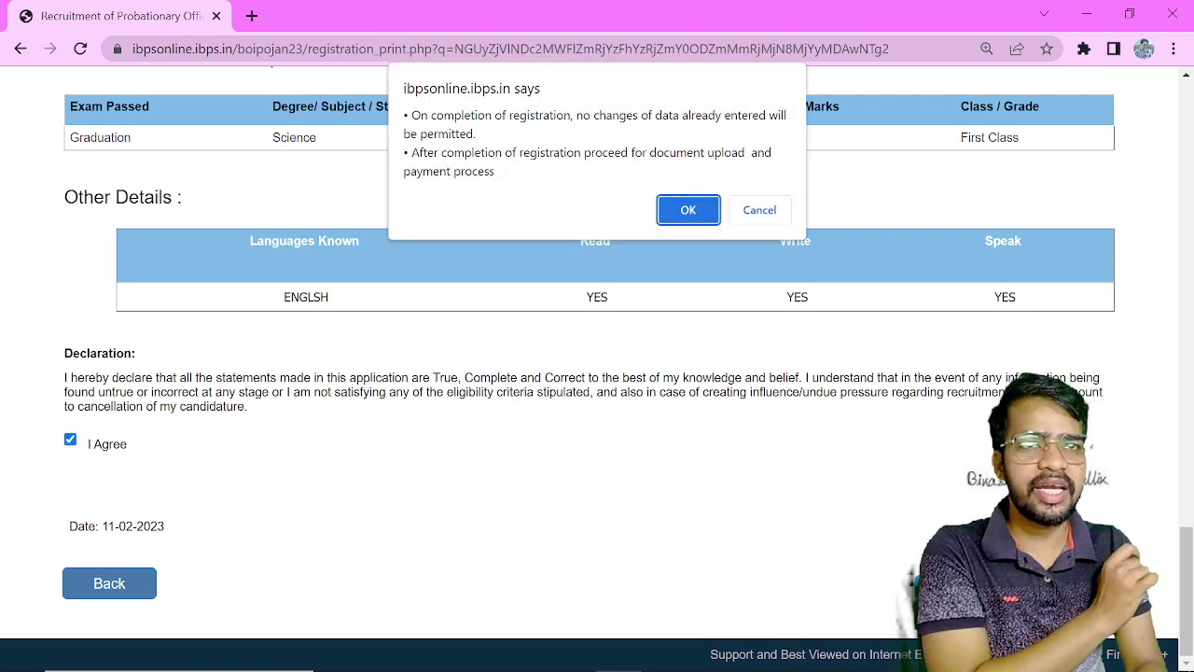
click(695, 214)
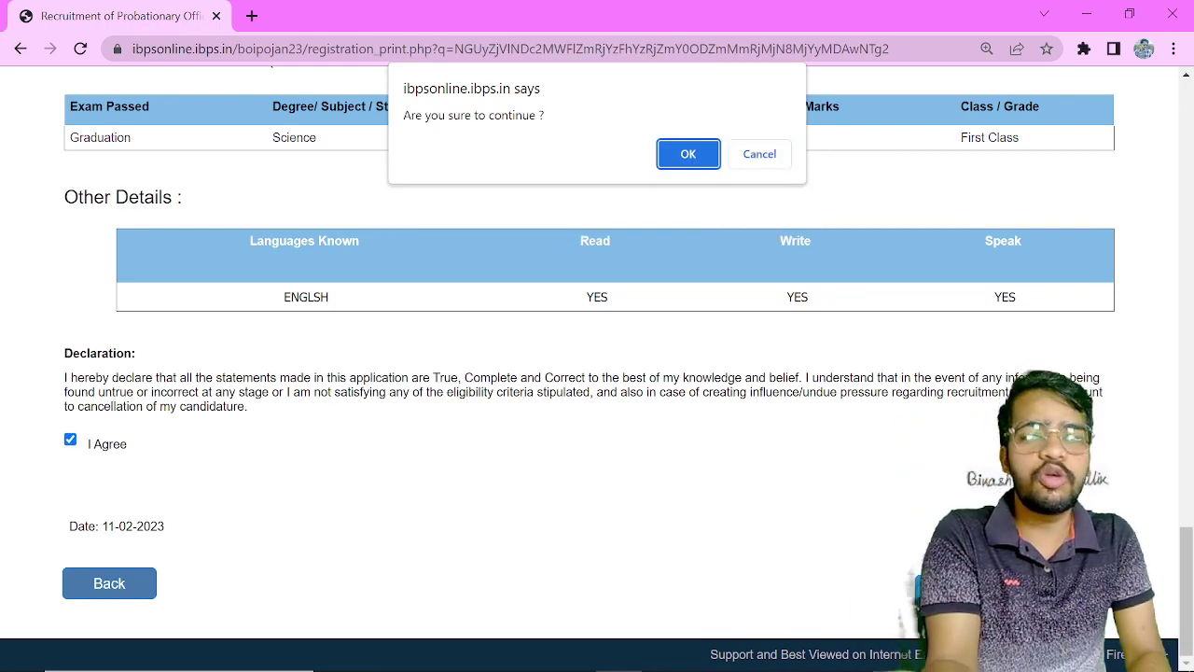
click(689, 157)
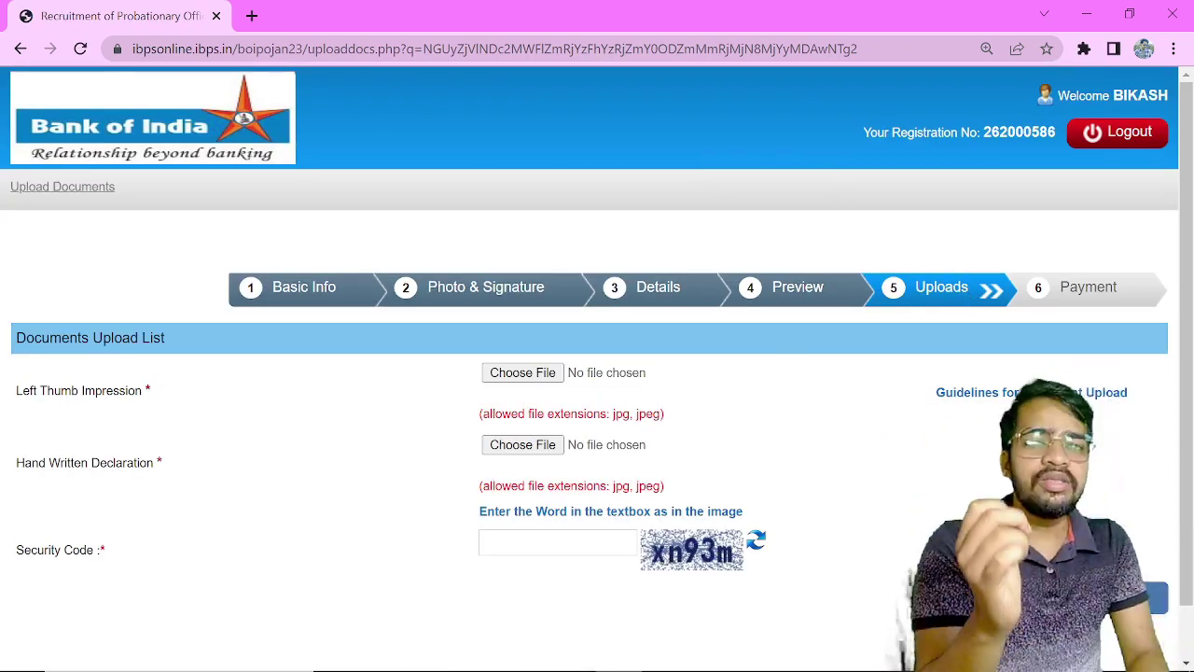
Examine the required documents and allowed file extensions in the Documents Upload List, and place the cursor in the Security Code field.
drag(59, 390, 165, 426)
double_click(67, 463)
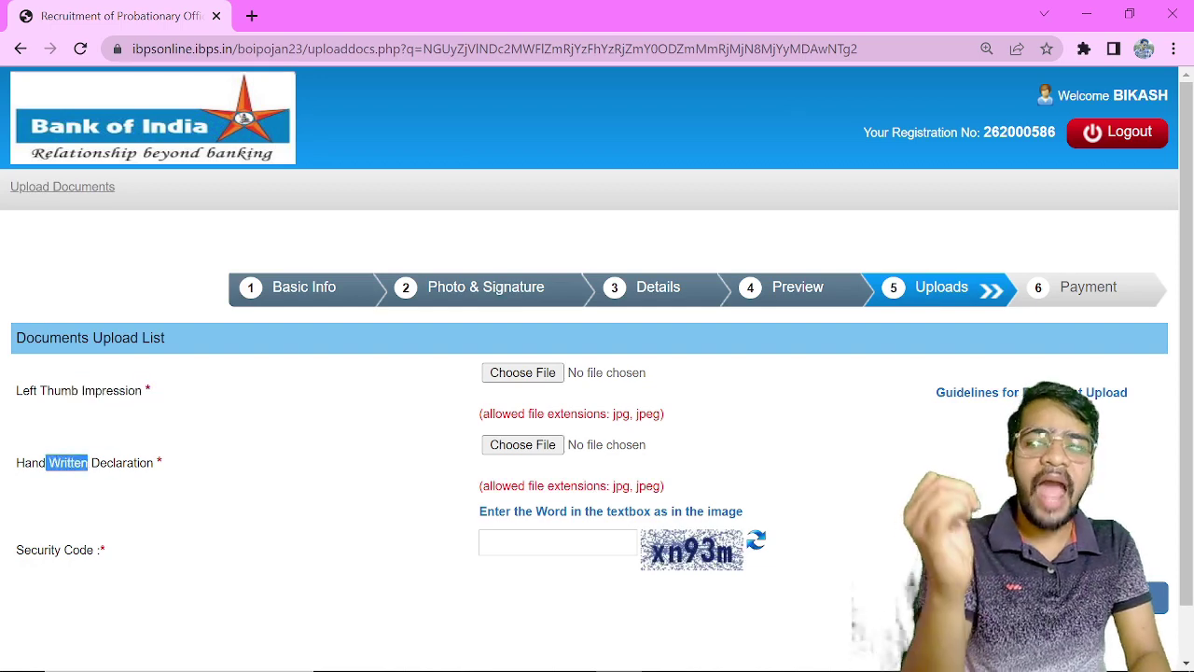
drag(88, 462, 151, 463)
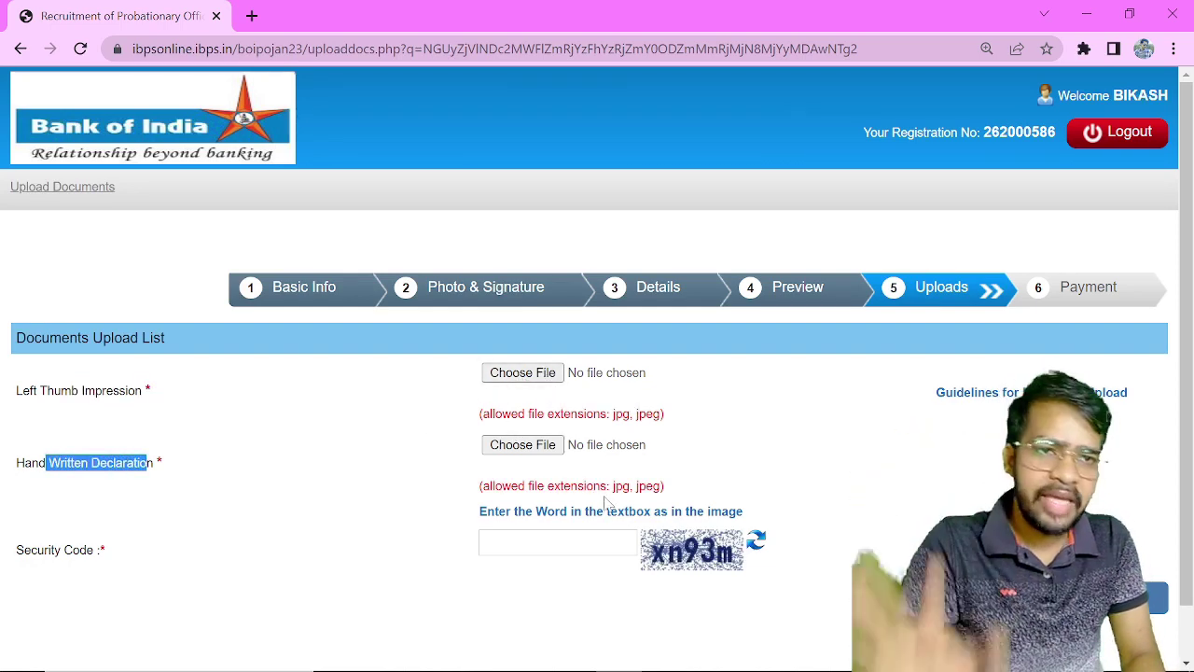
drag(614, 414, 662, 413)
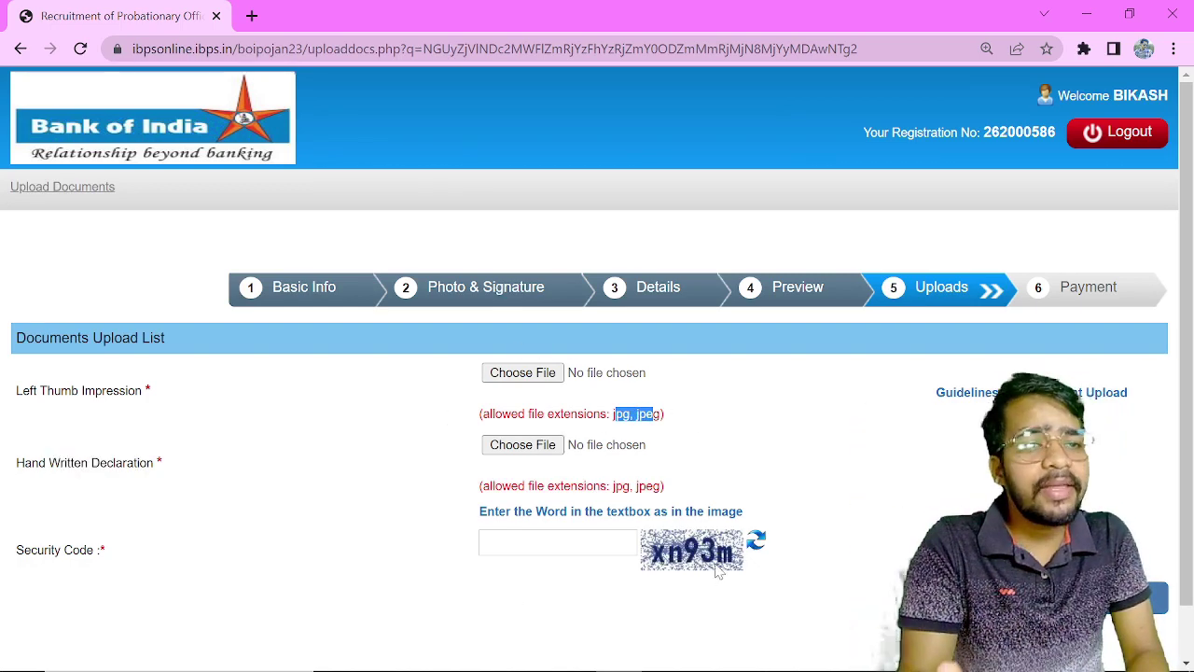
click(625, 542)
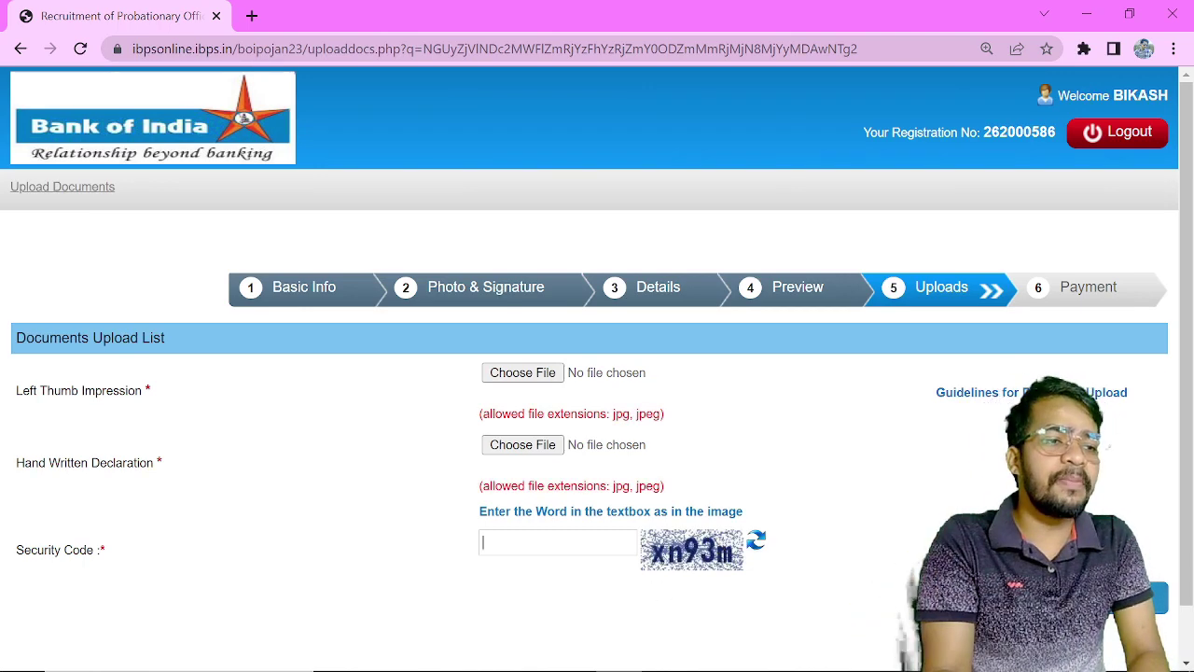